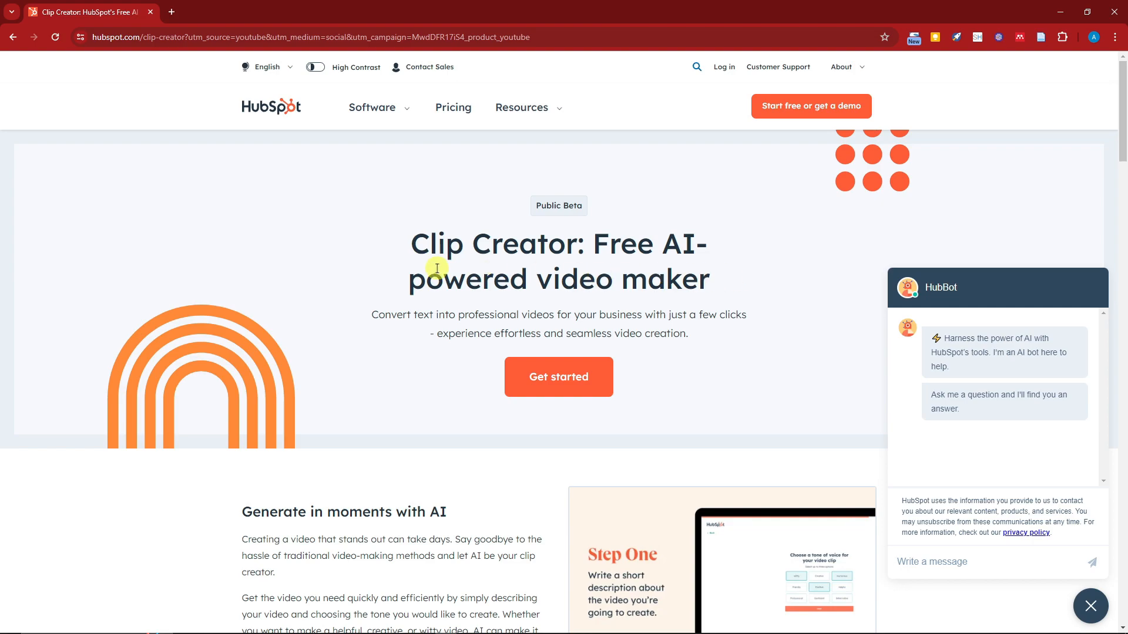
# Close the HubBot chat and examine the Clip Creator landing page and its web address.
pyautogui.scroll(-2, 433, 264)
pyautogui.scroll(2, 429, 249)
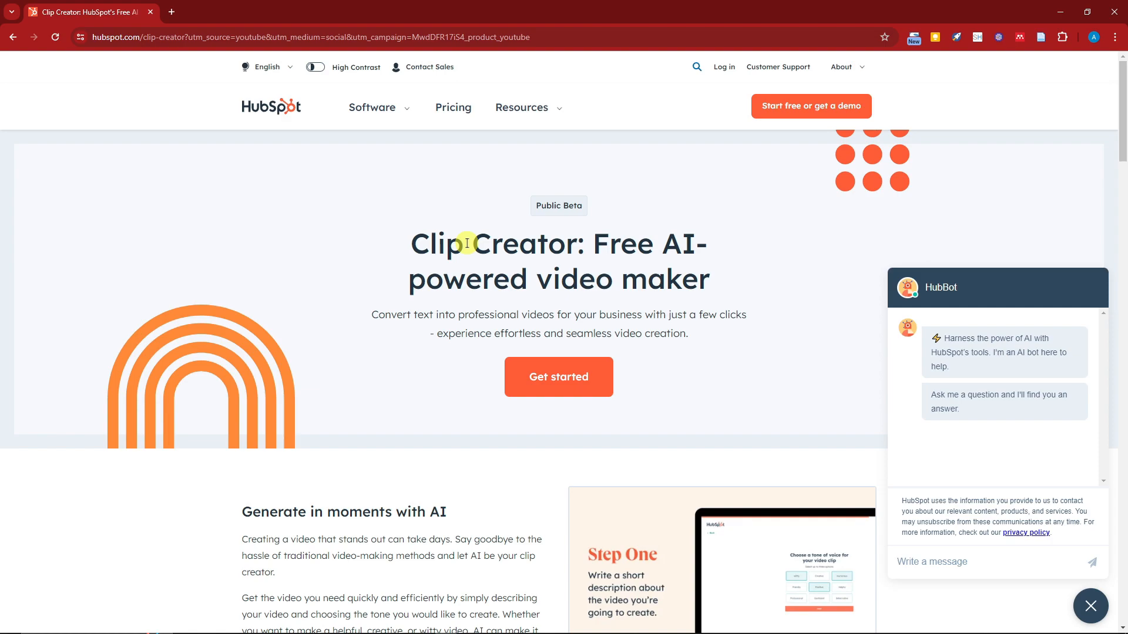
pyautogui.click(1091, 606)
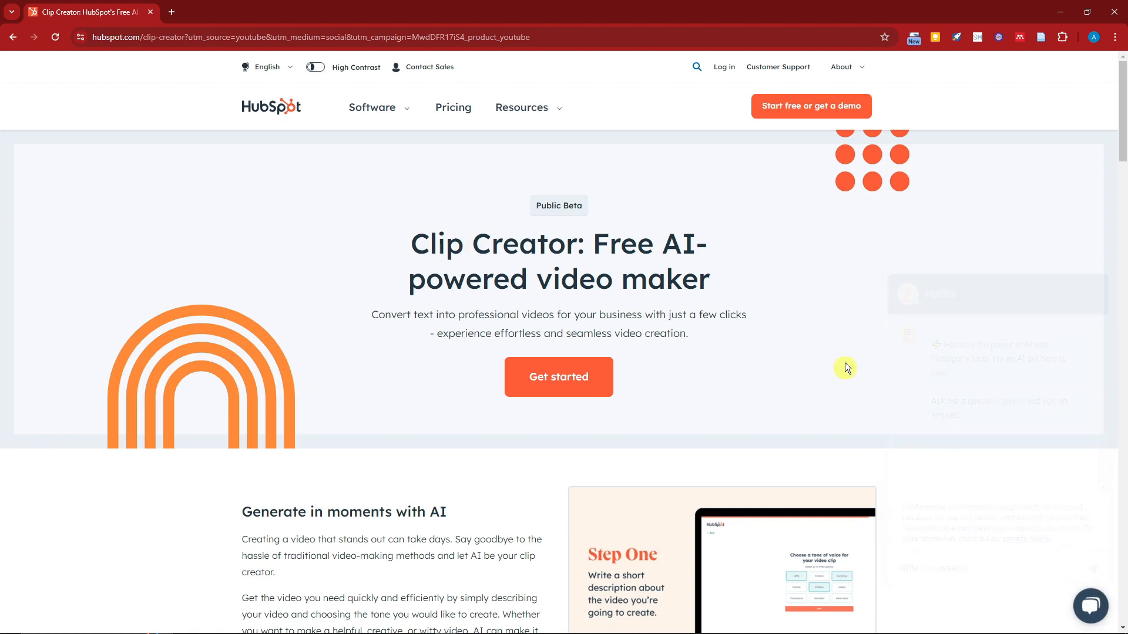
pyautogui.click(259, 39)
pyautogui.click(182, 38)
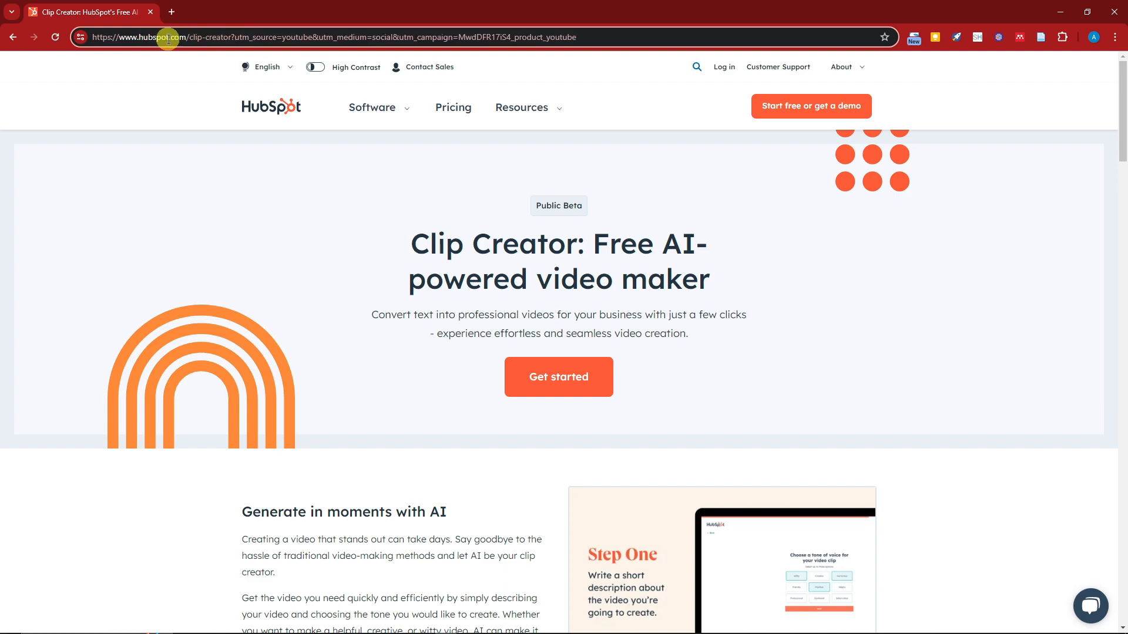
pyautogui.moveTo(120, 39); pyautogui.dragTo(586, 47)
pyautogui.click(192, 220)
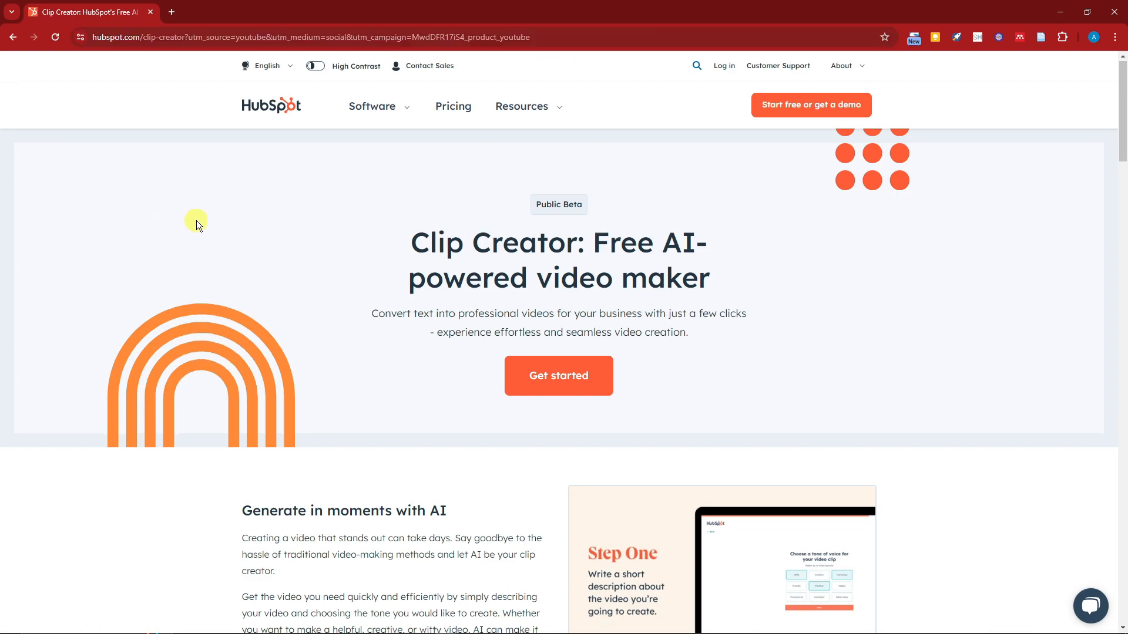
# Read the "What is Clip Creator?" section and the feature descriptions further down the landing page.
pyautogui.scroll(-9, 198, 220)
pyautogui.scroll(-4, 199, 220)
pyautogui.scroll(-6, 199, 220)
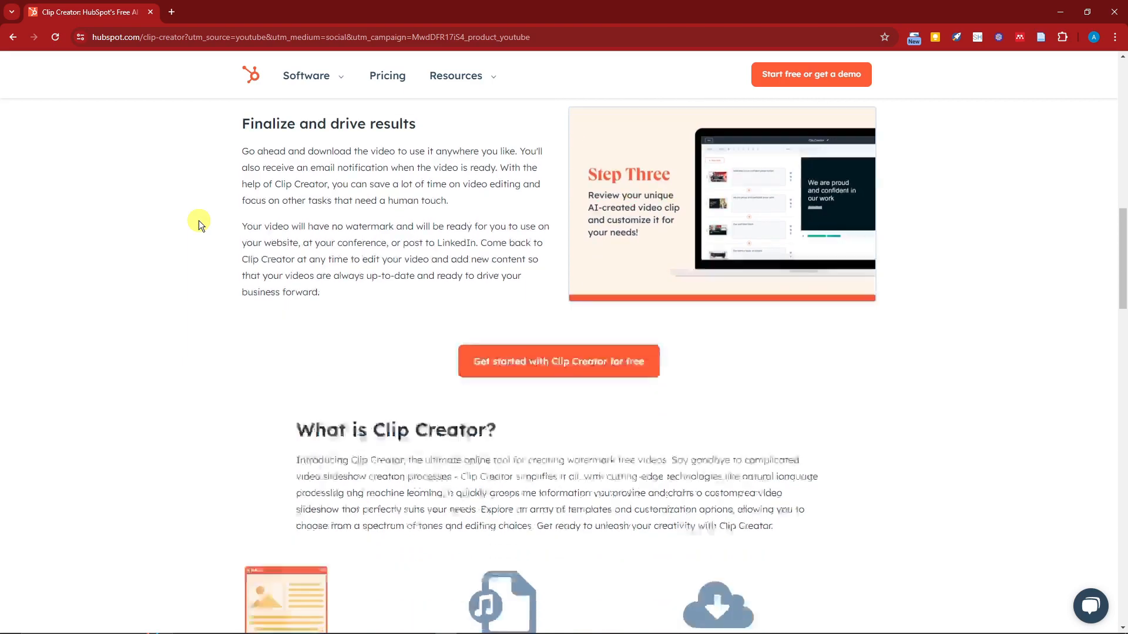
pyautogui.moveTo(294, 232); pyautogui.dragTo(500, 231)
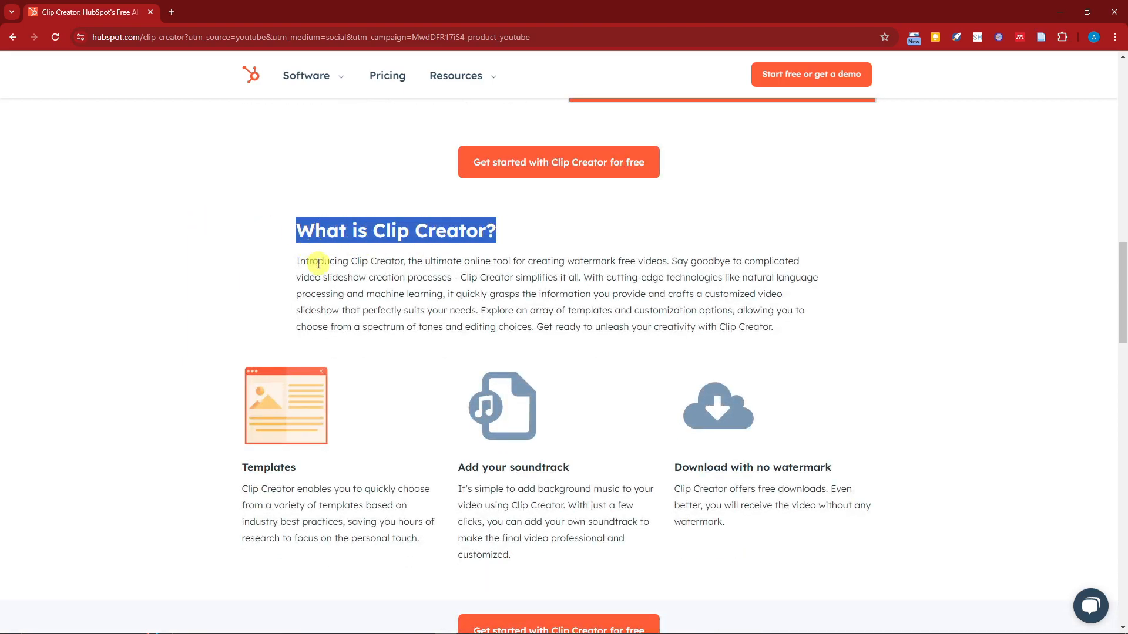
pyautogui.moveTo(478, 263); pyautogui.dragTo(490, 283)
pyautogui.click(495, 284)
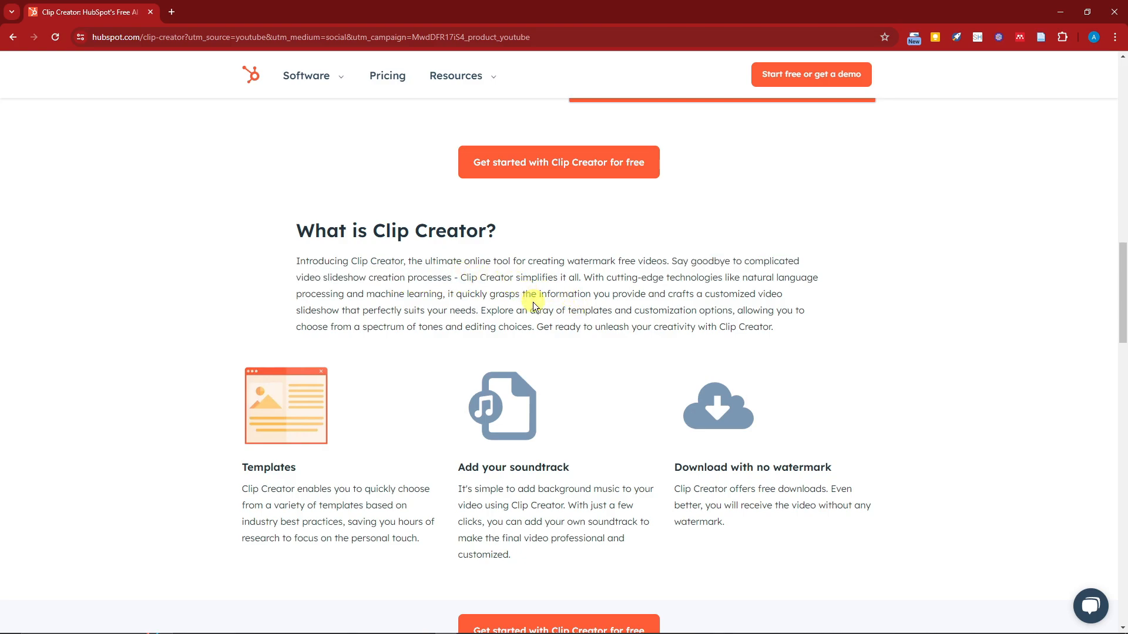
pyautogui.scroll(-3, 577, 341)
pyautogui.scroll(20, 580, 341)
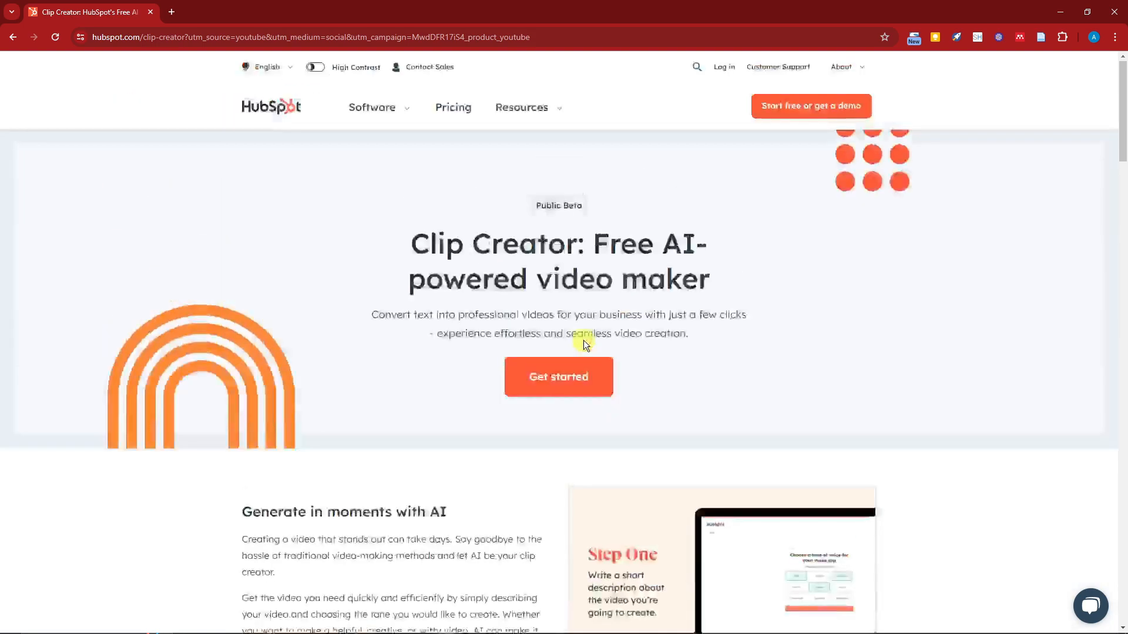
# Get started with Clip Creator, dismiss the satisfaction survey and review the prompt about what the video should do.
pyautogui.click(599, 370)
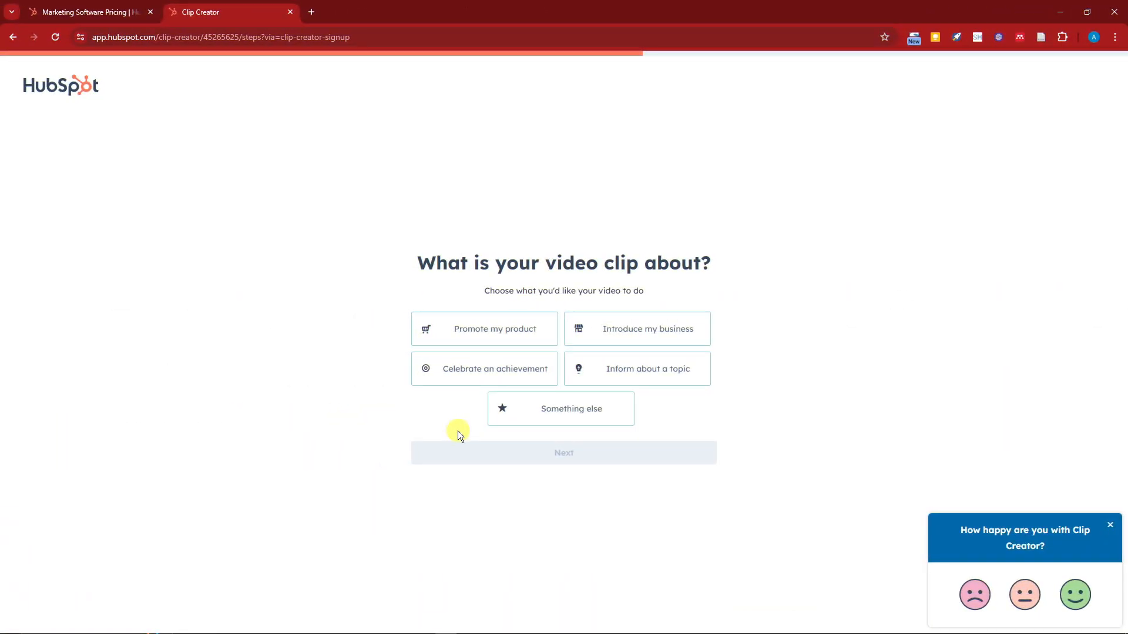
pyautogui.click(1110, 524)
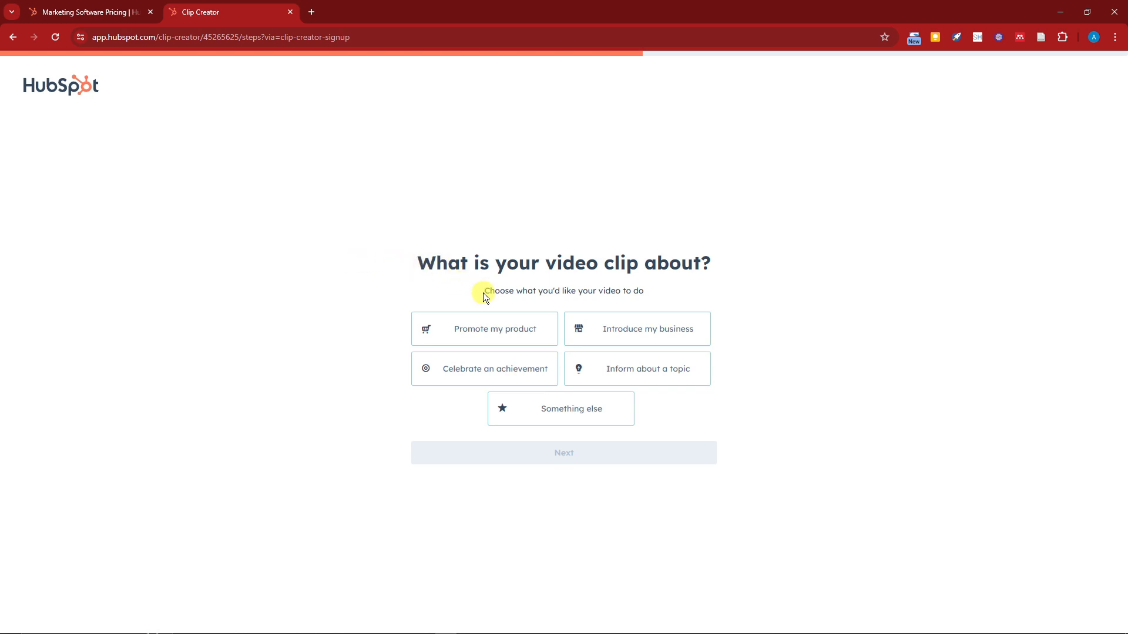
pyautogui.moveTo(483, 291); pyautogui.dragTo(648, 291)
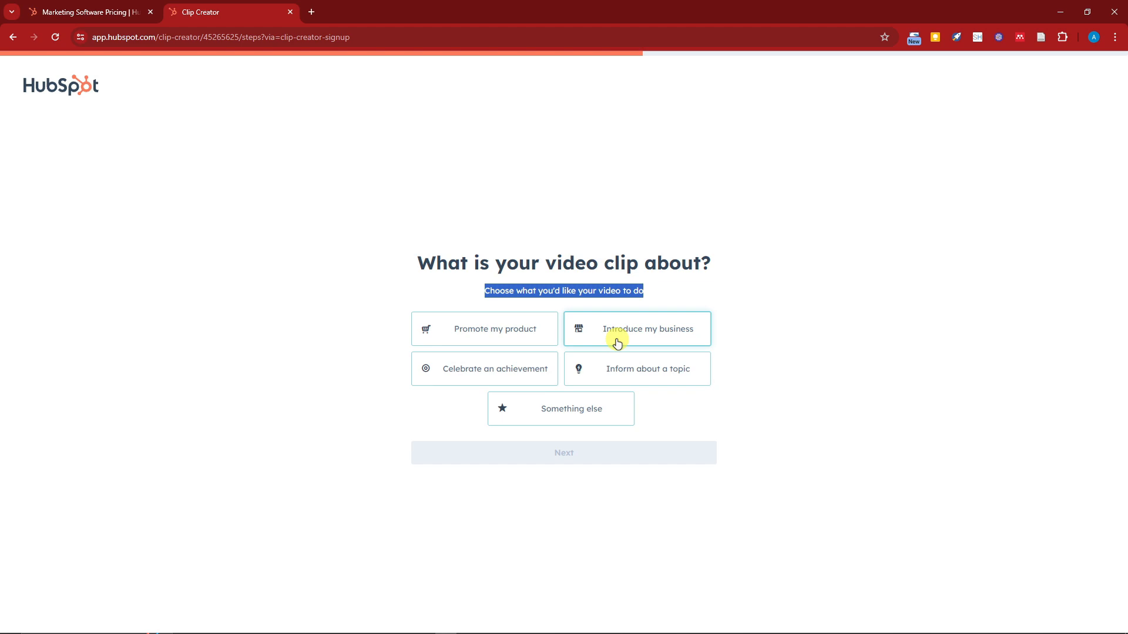
pyautogui.click(311, 238)
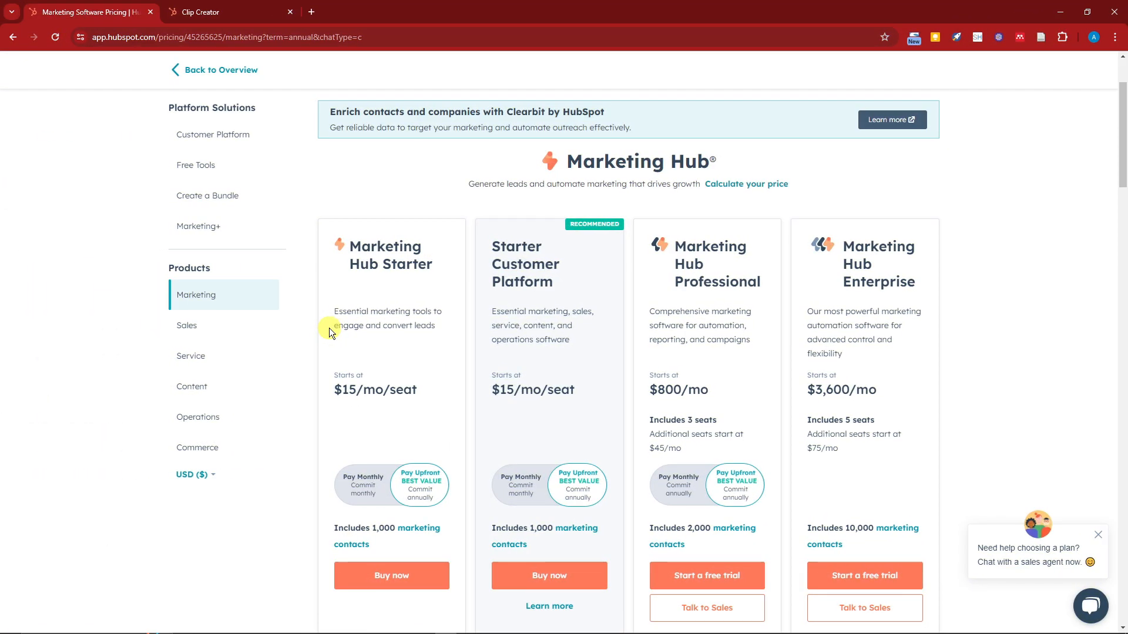
# Examine the Marketing Hub pricing plans, their included tools and the feature comparison table.
pyautogui.scroll(-1, 343, 258)
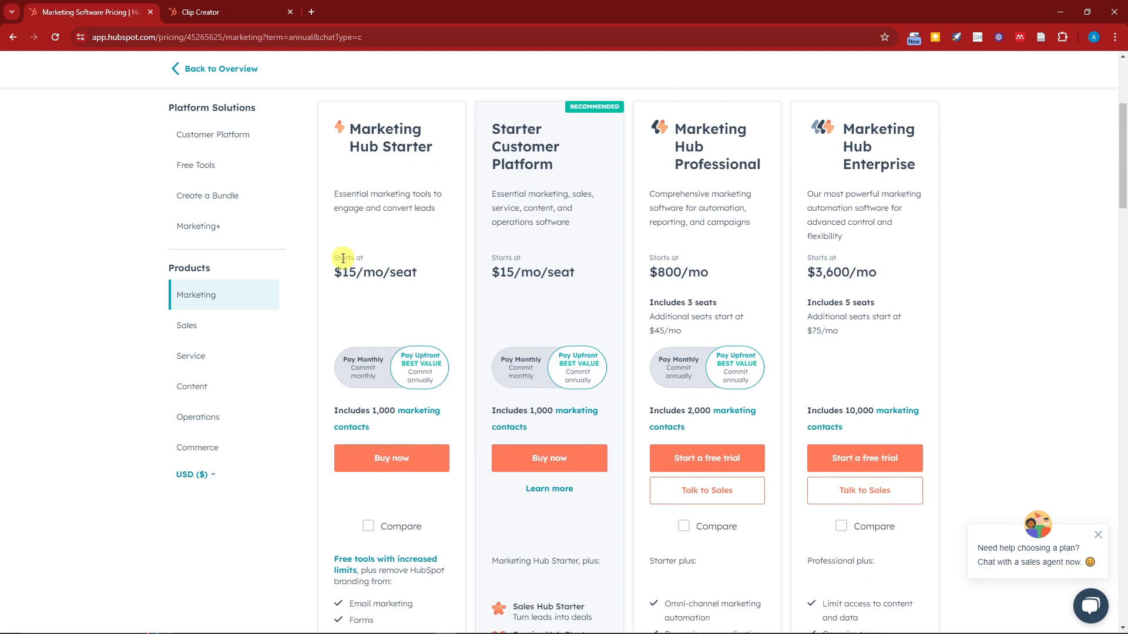
pyautogui.scroll(-1, 369, 289)
pyautogui.scroll(-8, 524, 217)
pyautogui.scroll(8, 535, 253)
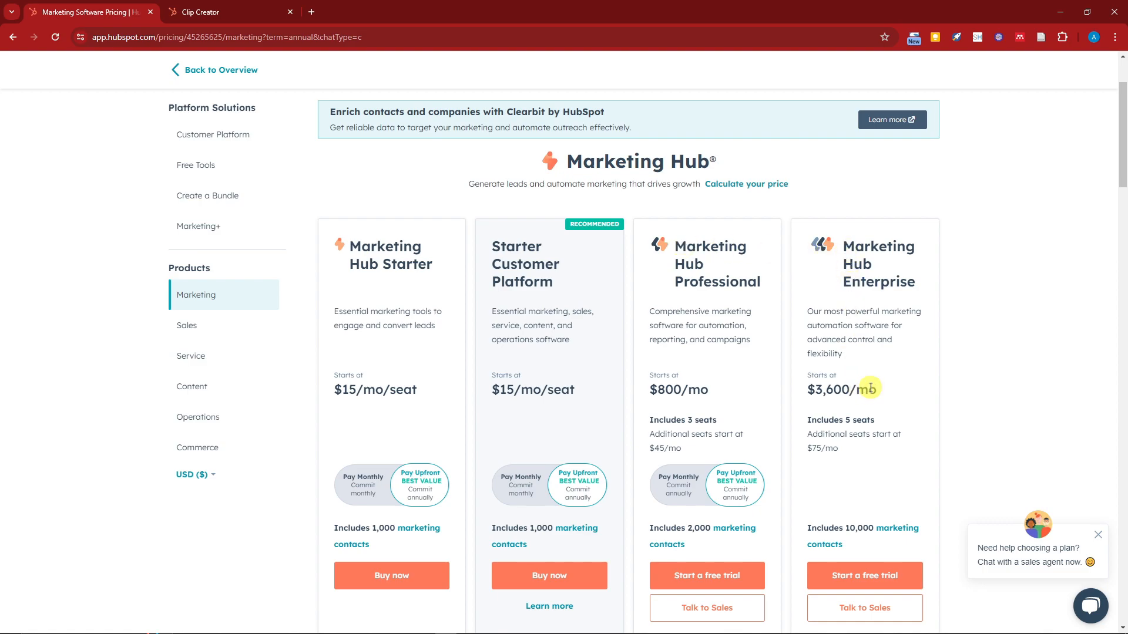
pyautogui.scroll(-1, 871, 392)
pyautogui.scroll(-1, 872, 392)
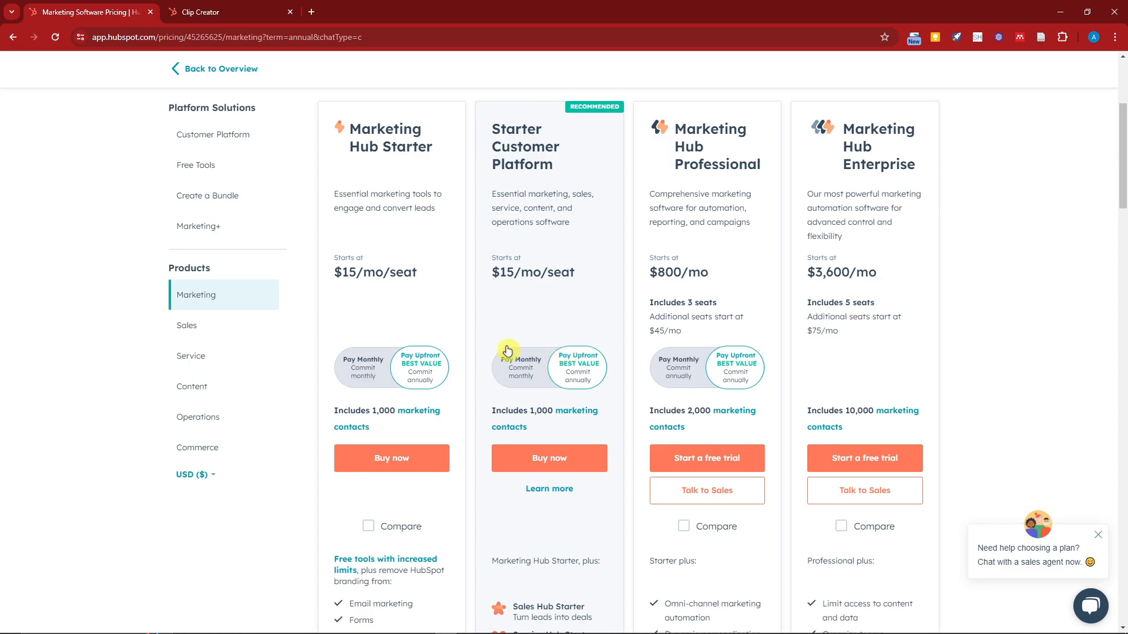
pyautogui.scroll(-7, 491, 330)
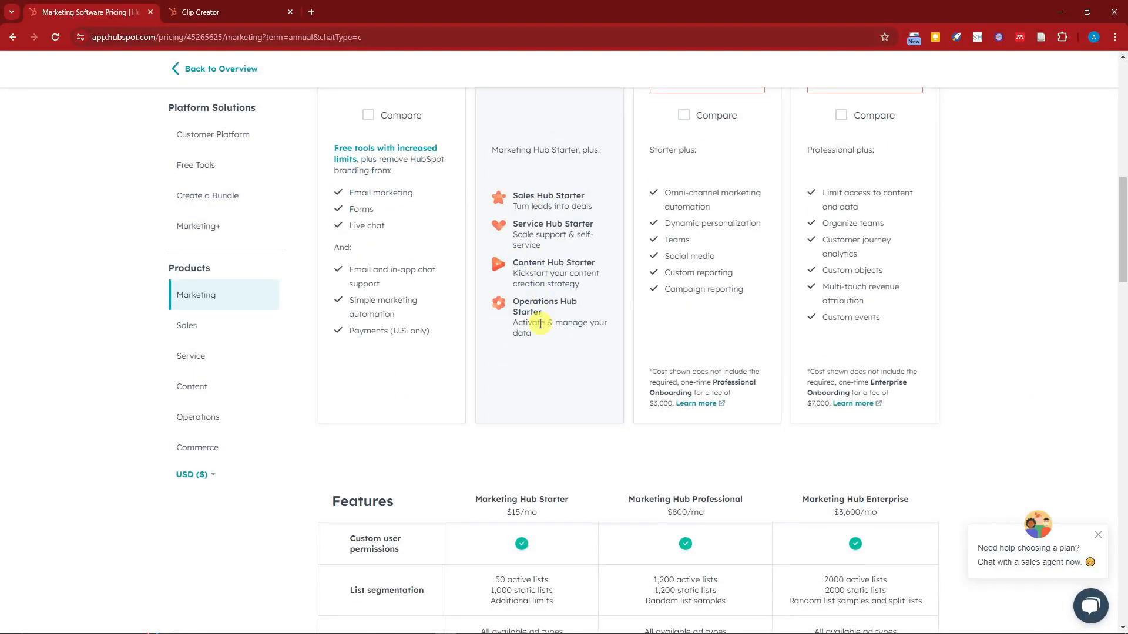
pyautogui.scroll(-13, 541, 323)
pyautogui.scroll(13, 554, 327)
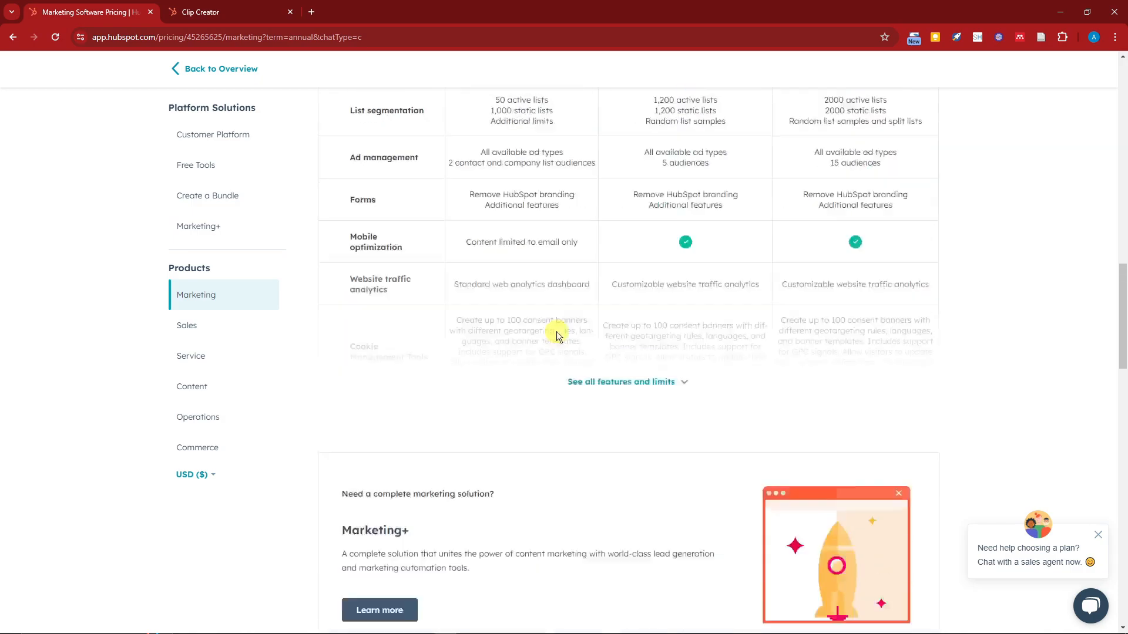
pyautogui.scroll(10, 569, 333)
pyautogui.scroll(-2, 569, 333)
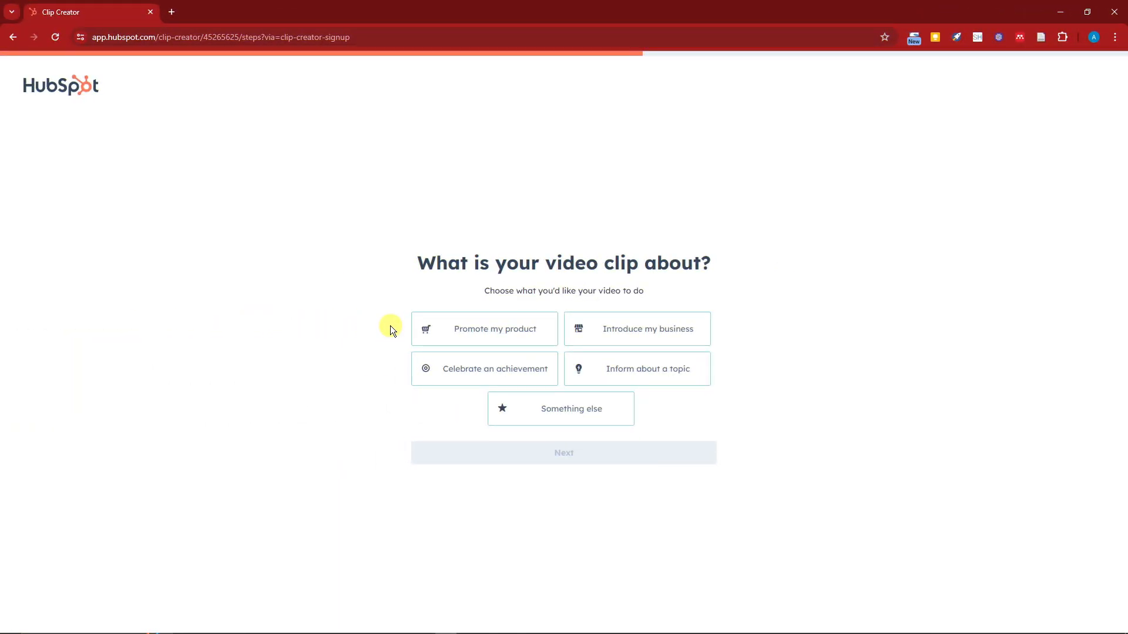
# Choose "Introduce my business" as the video's purpose and enter "Sample Coffee" as the business name.
pyautogui.click(653, 332)
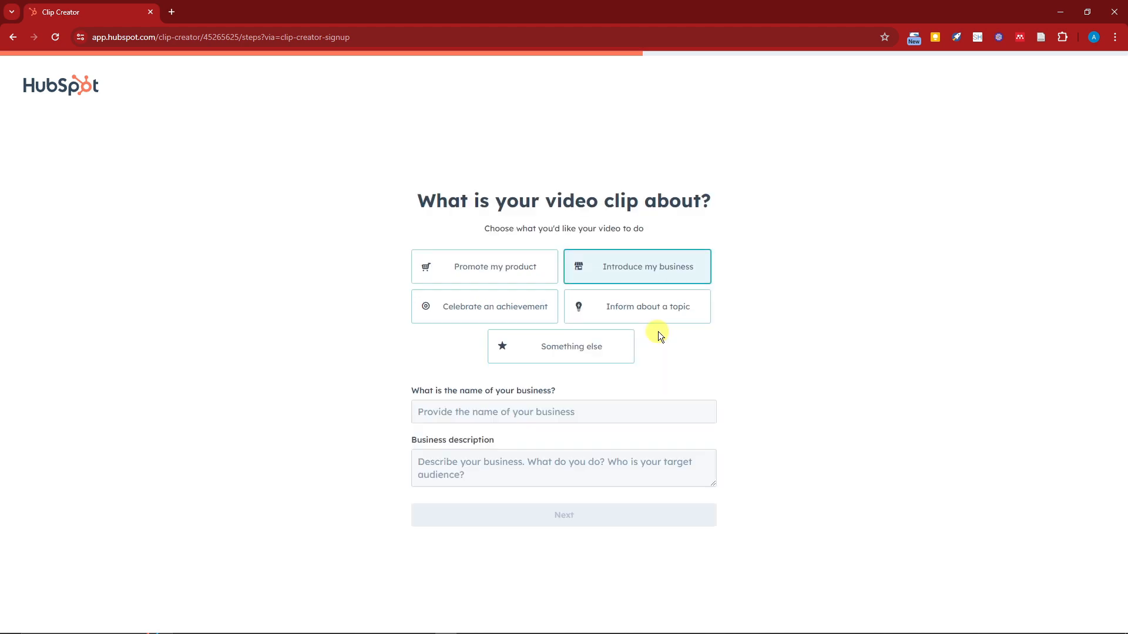
pyautogui.click(489, 402)
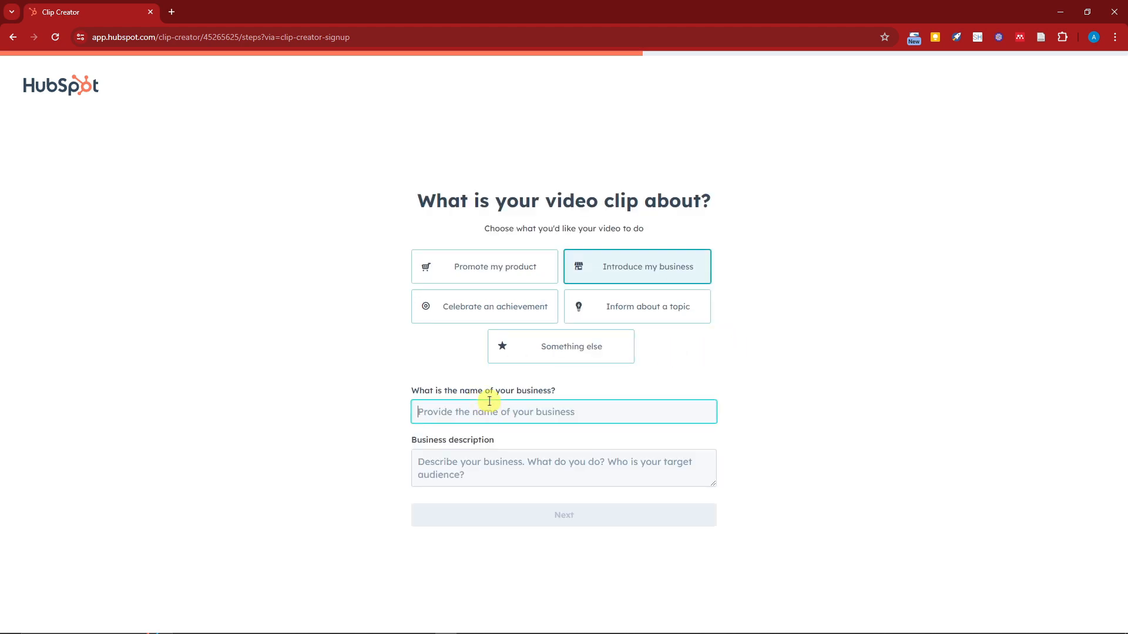
pyautogui.write('Sampl')
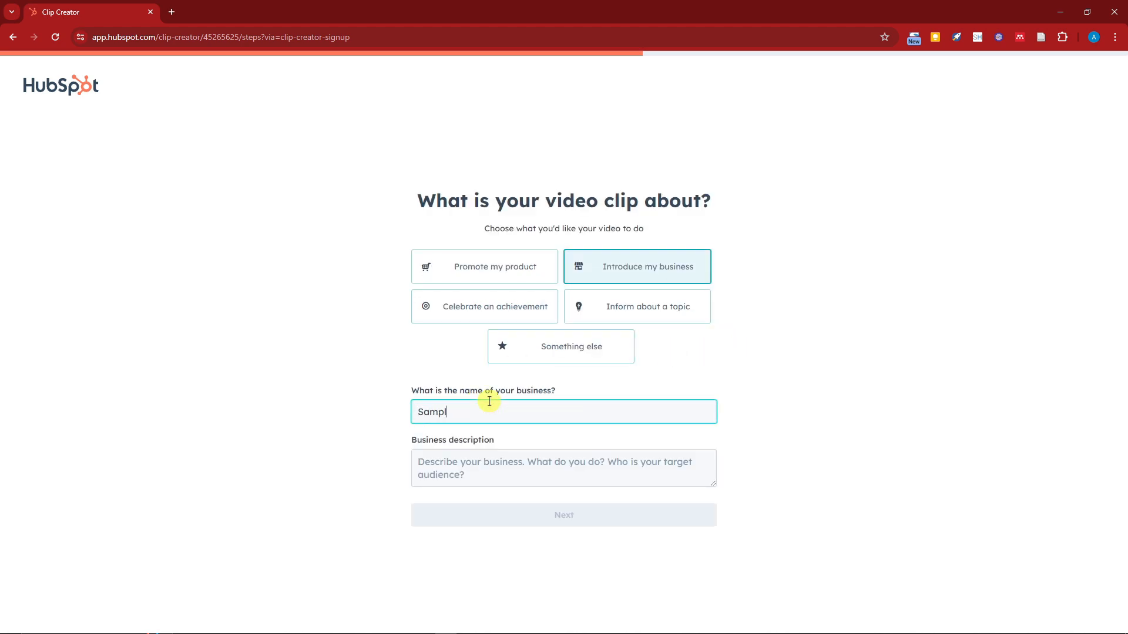
pyautogui.write('e Coffee')
pyautogui.click(501, 467)
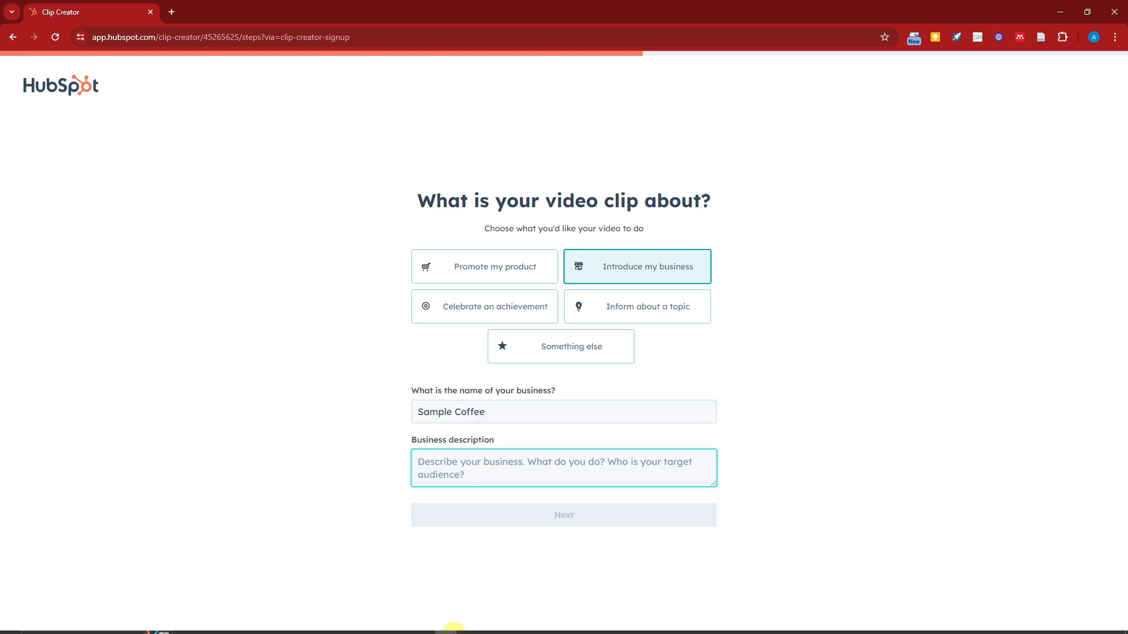
# Copy the entire Sample Coffee text from the Notepad note and paste it as the business description.
pyautogui.click(475, 621)
pyautogui.hotkey('ctrl', 'a')
pyautogui.hotkey('ctrl', 'c')
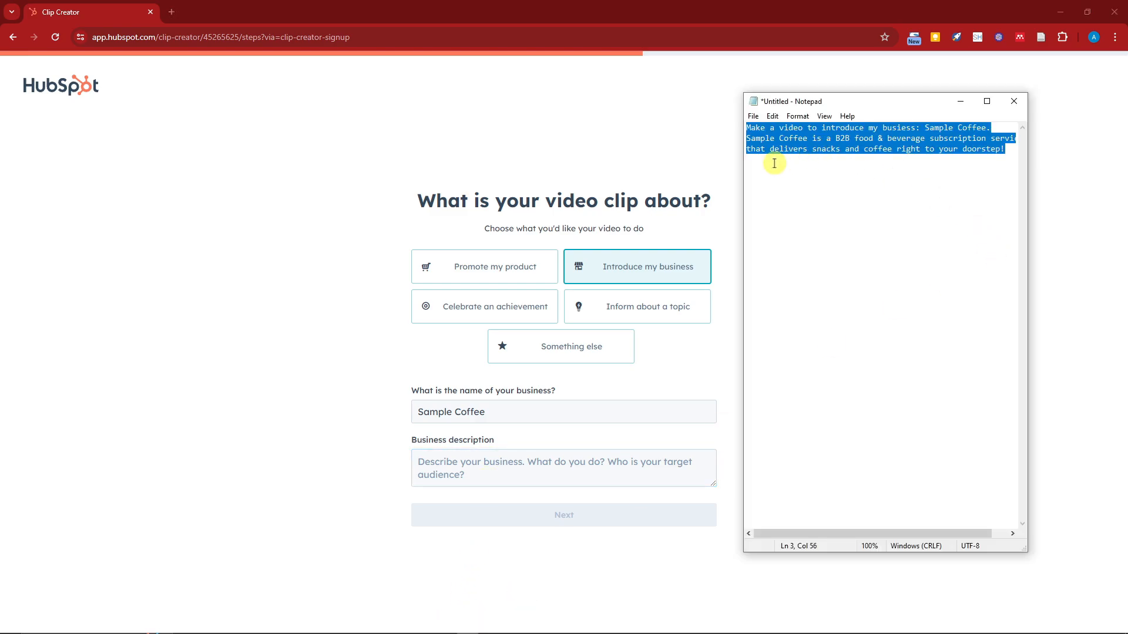
pyautogui.click(453, 154)
pyautogui.click(536, 468)
pyautogui.hotkey('ctrl', 'v')
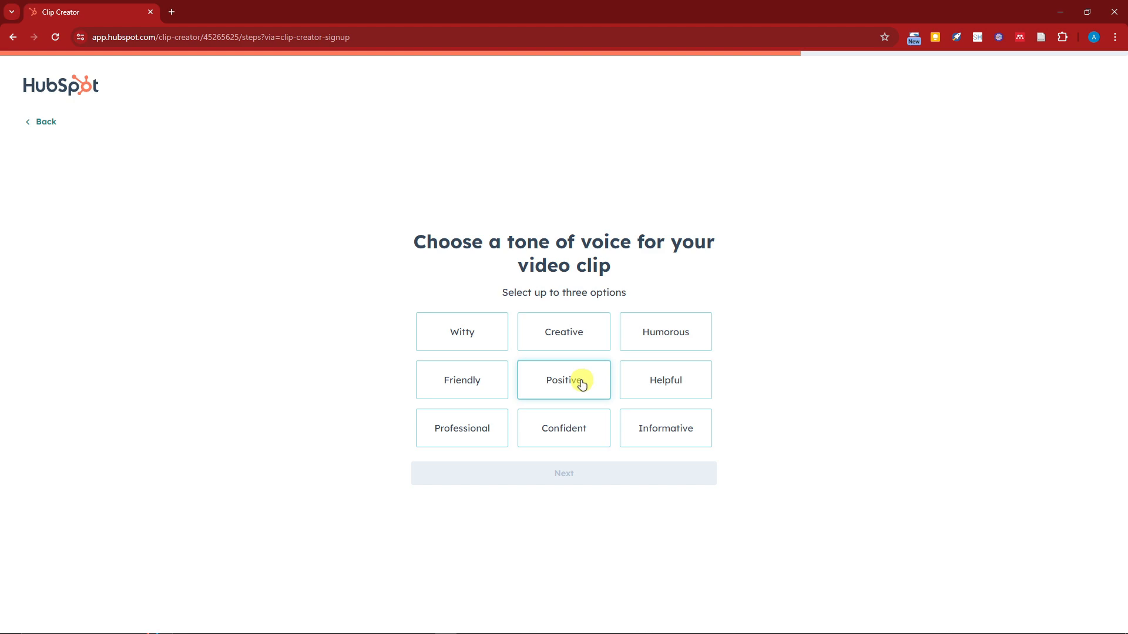
# Set the video clip's tone of voice to Professional and continue to the template selection.
pyautogui.click(480, 429)
pyautogui.click(582, 481)
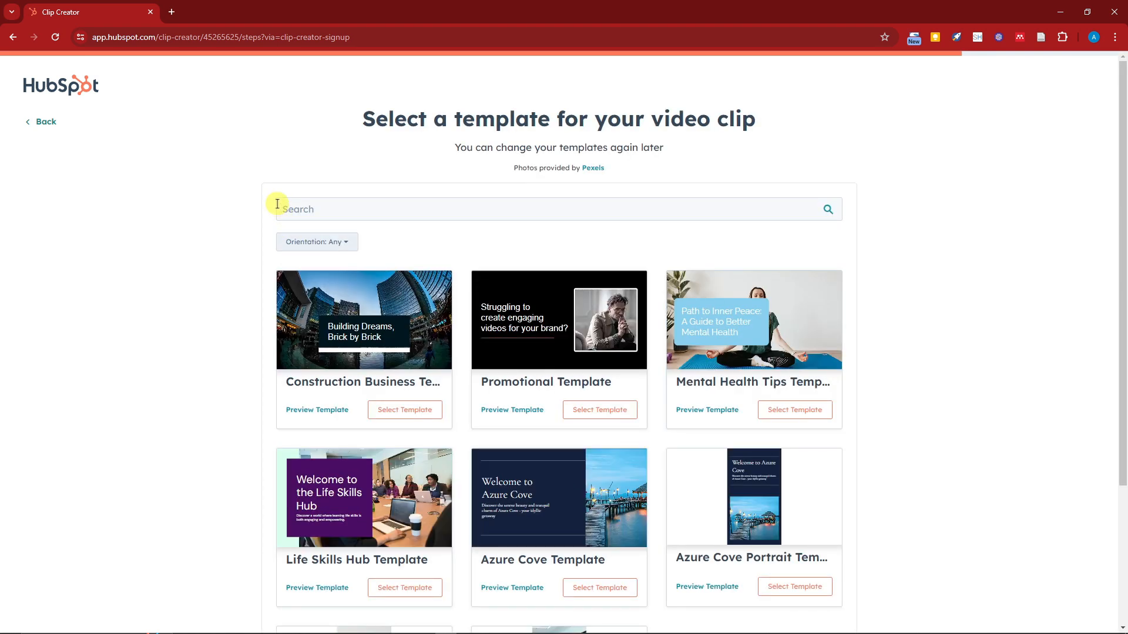
# Review the orientation filter options and available templates, and select the Promotional Template for the video clip.
pyautogui.click(350, 244)
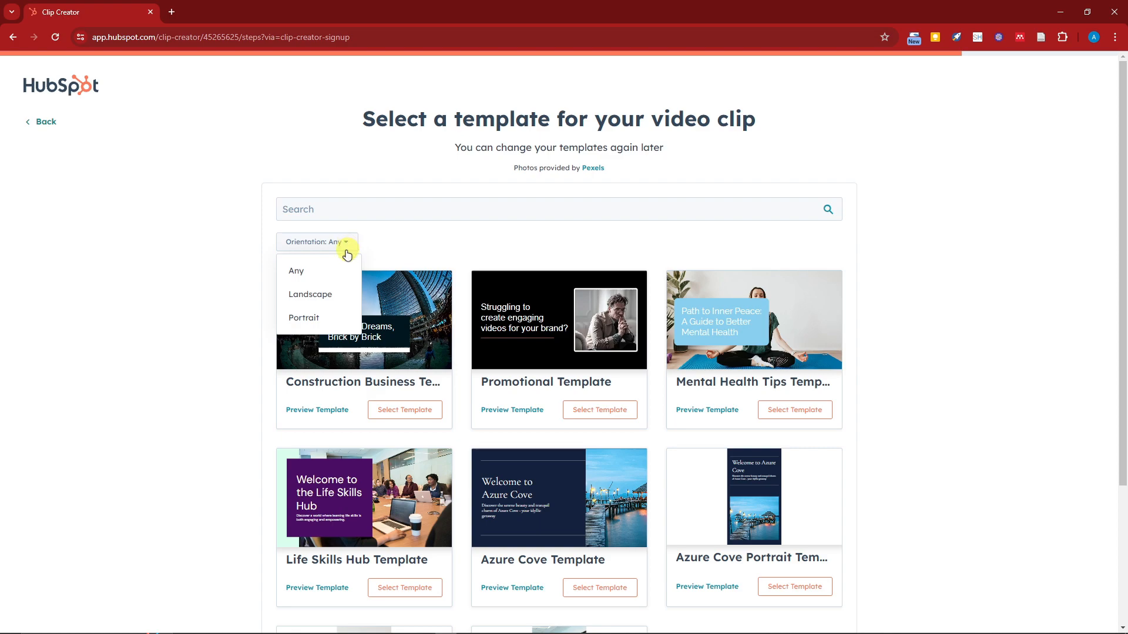
pyautogui.click(404, 242)
pyautogui.click(393, 210)
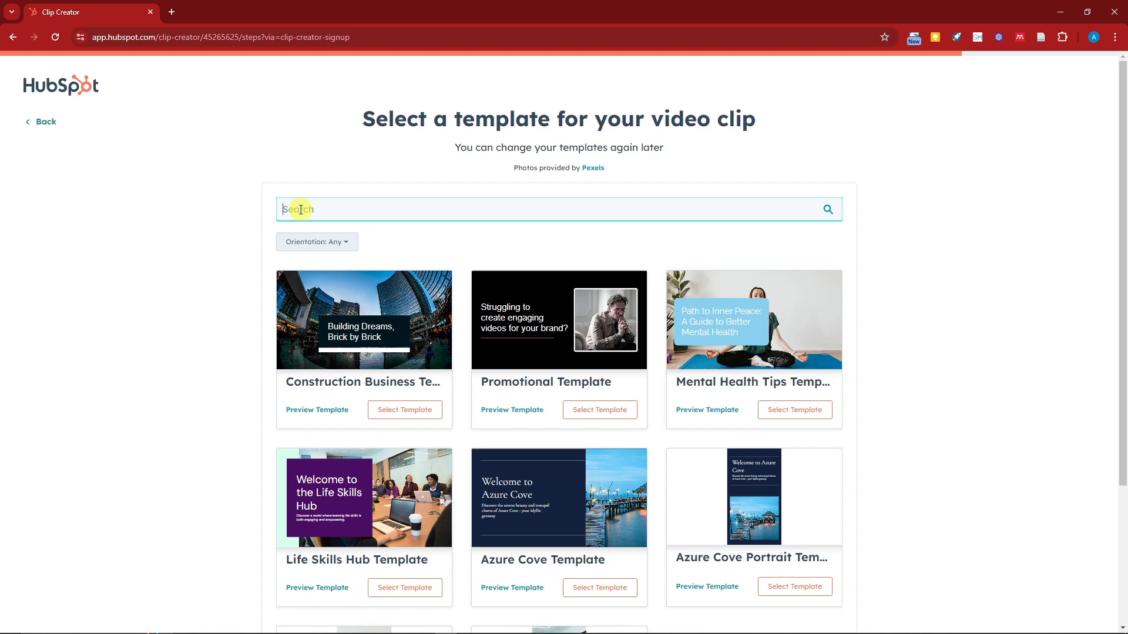
pyautogui.scroll(-1, 547, 262)
pyautogui.scroll(-3, 547, 262)
pyautogui.scroll(3, 445, 326)
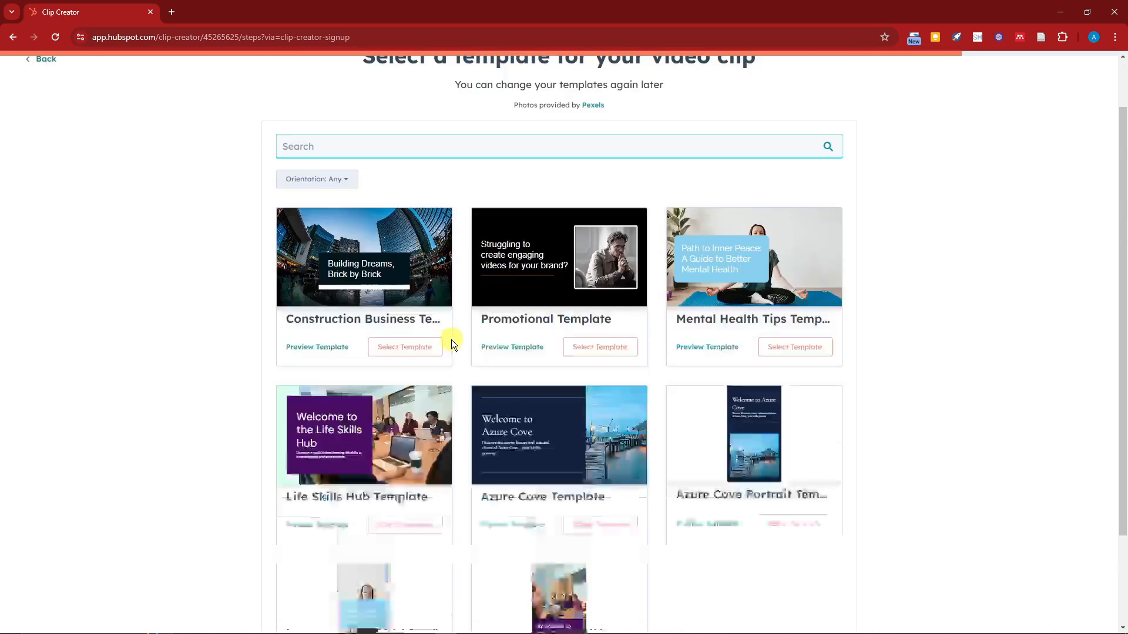
pyautogui.scroll(-3, 460, 350)
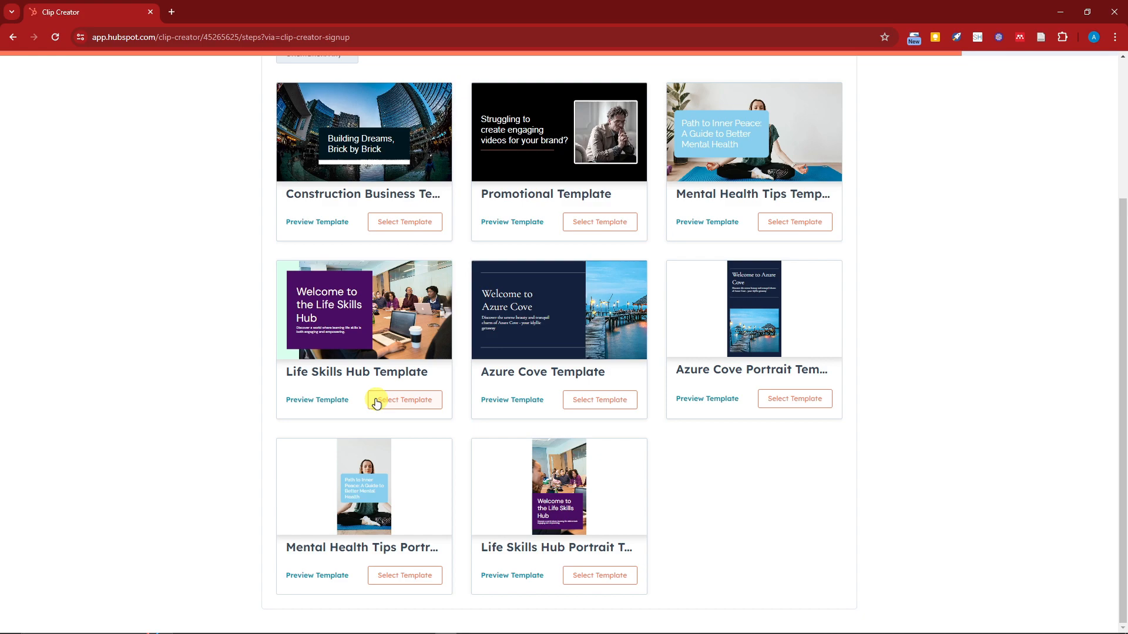
pyautogui.click(607, 222)
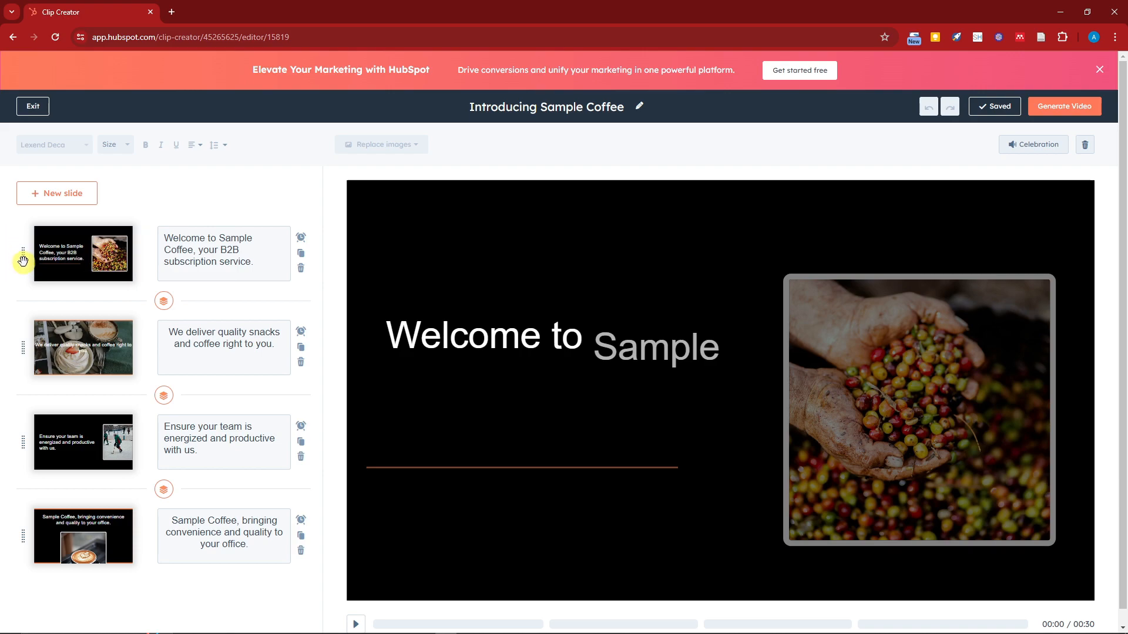
# Move the first slide below the second one and return it to its original place.
pyautogui.moveTo(22, 254); pyautogui.dragTo(21, 382)
pyautogui.moveTo(22, 347); pyautogui.dragTo(33, 256)
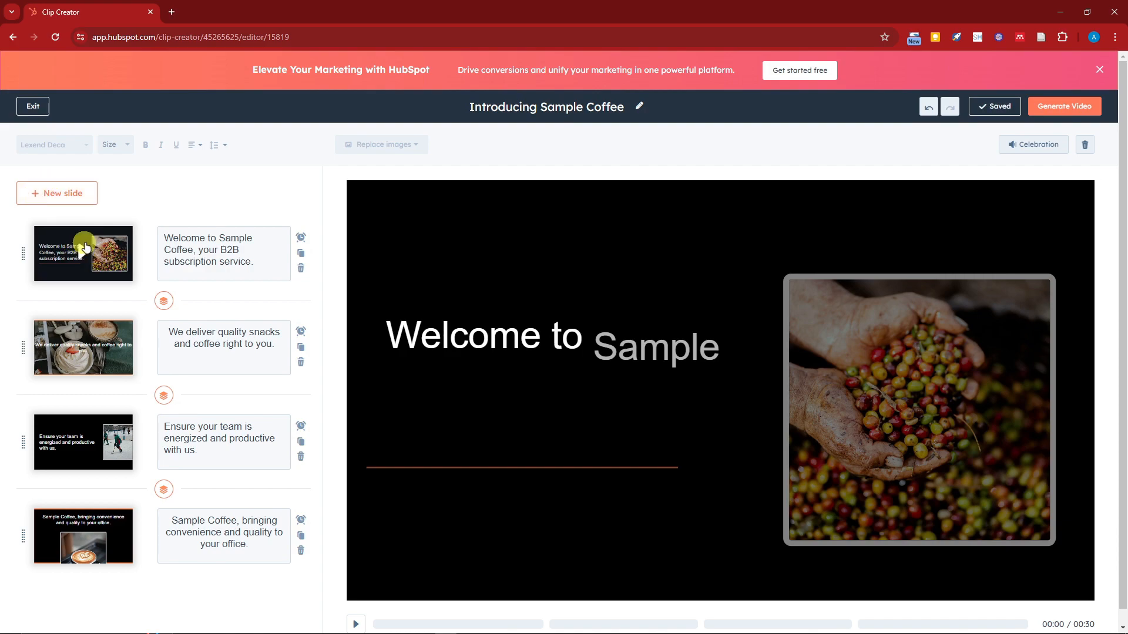
# Change the first slide's text to "Welcome to Sample Coffee, COFFEE LATE" by replacing the B2B subscription wording.
pyautogui.click(229, 251)
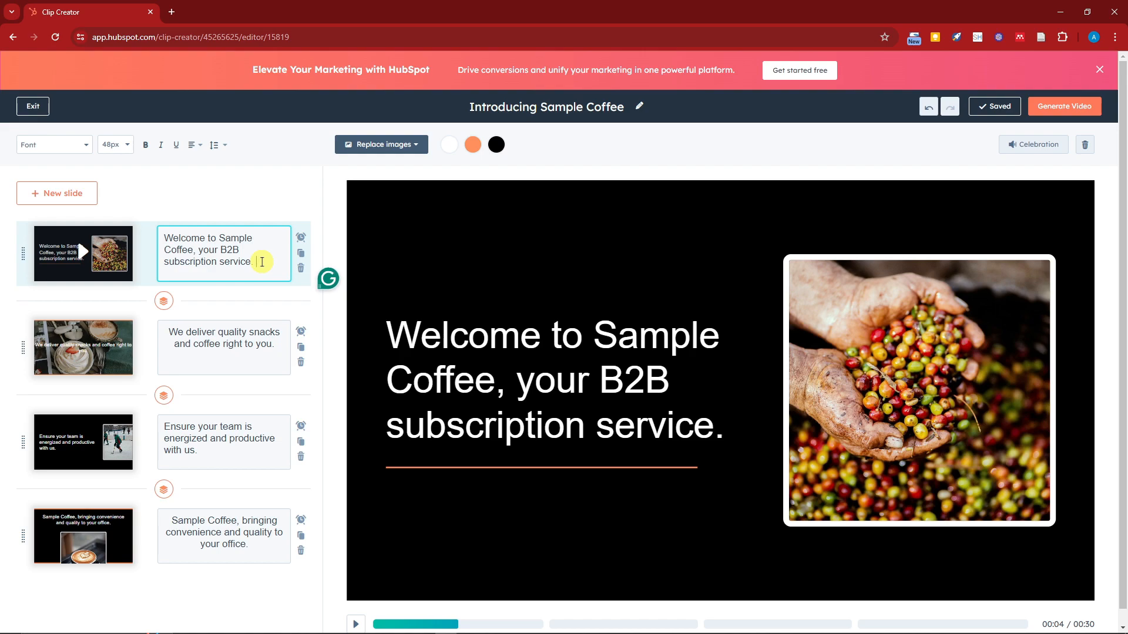
pyautogui.write('COFFEE LATE')
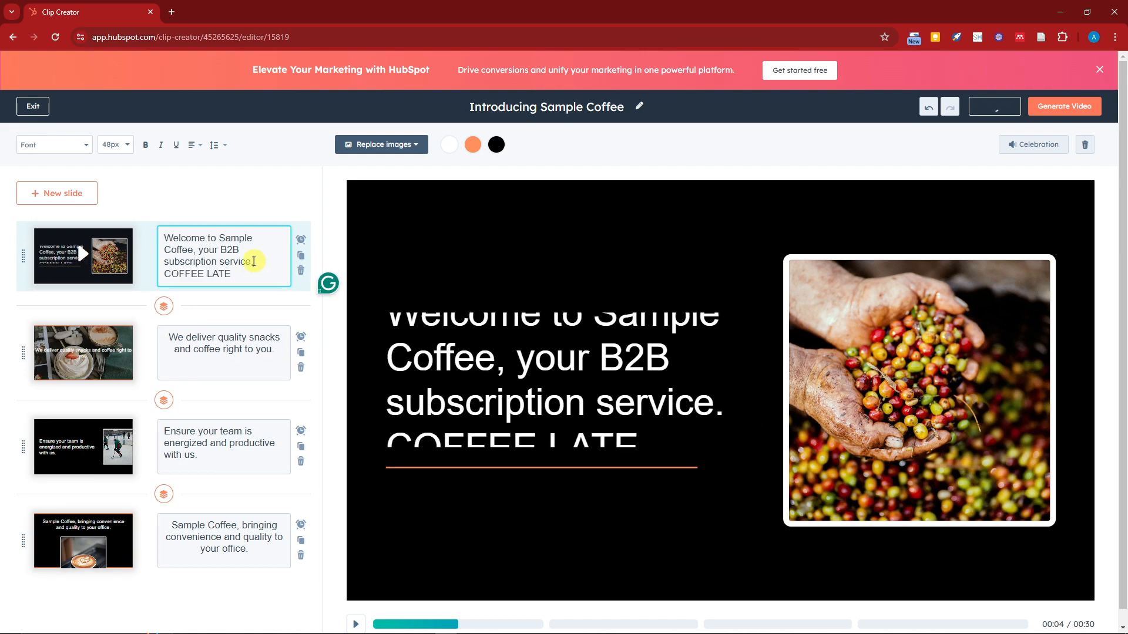
pyautogui.click(238, 260)
pyautogui.press('BackSpace')
pyautogui.press('BackSpace')
pyautogui.press('BackSpace')
pyautogui.press('BackSpace')
pyautogui.press('BackSpace')
pyautogui.press('BackSpace')
pyautogui.press('BackSpace')
pyautogui.press('BackSpace')
pyautogui.press('BackSpace')
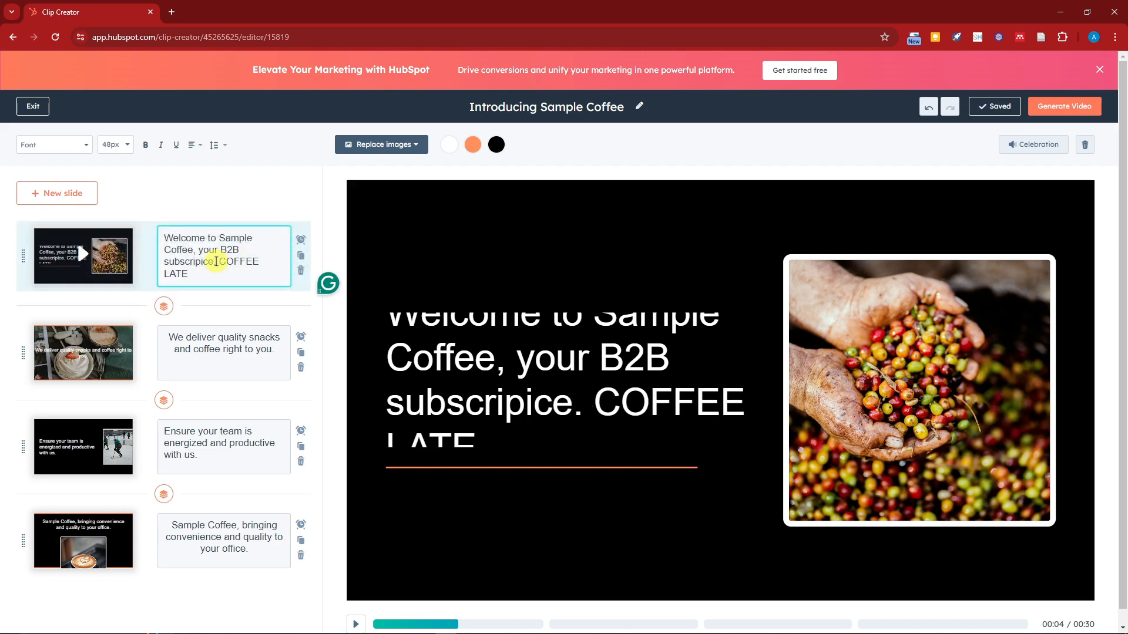
pyautogui.press('BackSpace')
pyautogui.press('BackSpace')
pyautogui.press('BackSpace')
pyautogui.press('BackSpace')
pyautogui.press('BackSpace')
pyautogui.press('BackSpace')
pyautogui.press('BackSpace')
pyautogui.press('BackSpace')
pyautogui.press('BackSpace')
pyautogui.press('BackSpace')
pyautogui.press('BackSpace')
pyautogui.press('BackSpace')
pyautogui.press('BackSpace')
pyautogui.press('BackSpace')
pyautogui.press('BackSpace')
pyautogui.press('BackSpace')
pyautogui.press('BackSpace')
pyautogui.press('BackSpace')
pyautogui.press('BackSpace')
pyautogui.press('BackSpace')
pyautogui.press('BackSpace')
pyautogui.press('BackSpace')
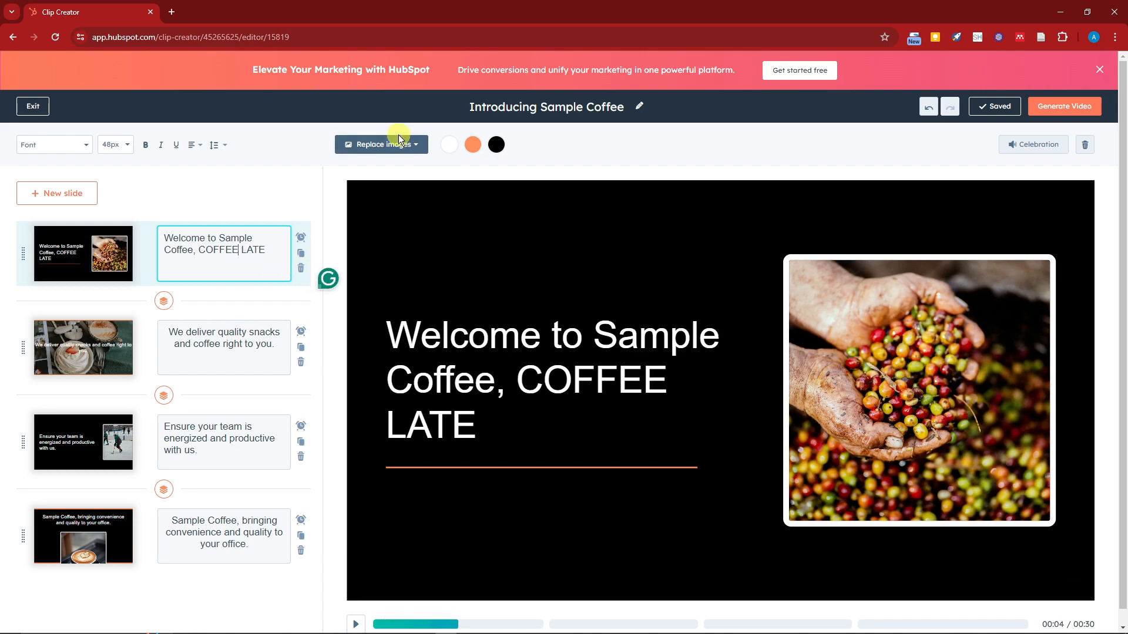
# Review the sources for replacing the first slide's image, including recent images, folders and additional import options, and keep the current image.
pyautogui.click(413, 148)
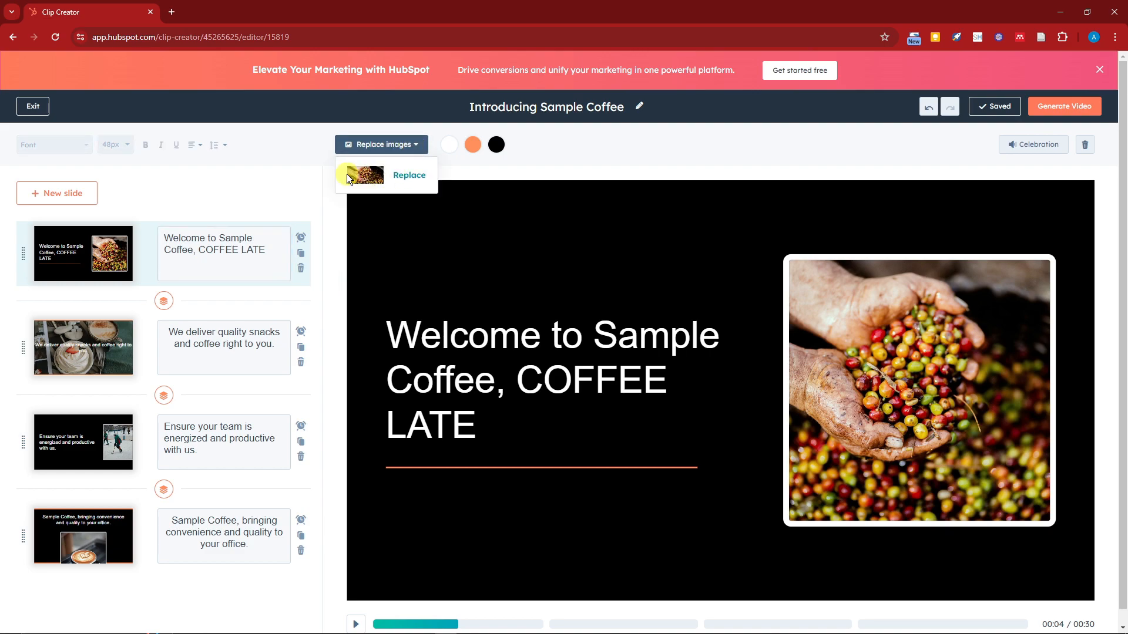
pyautogui.click(394, 181)
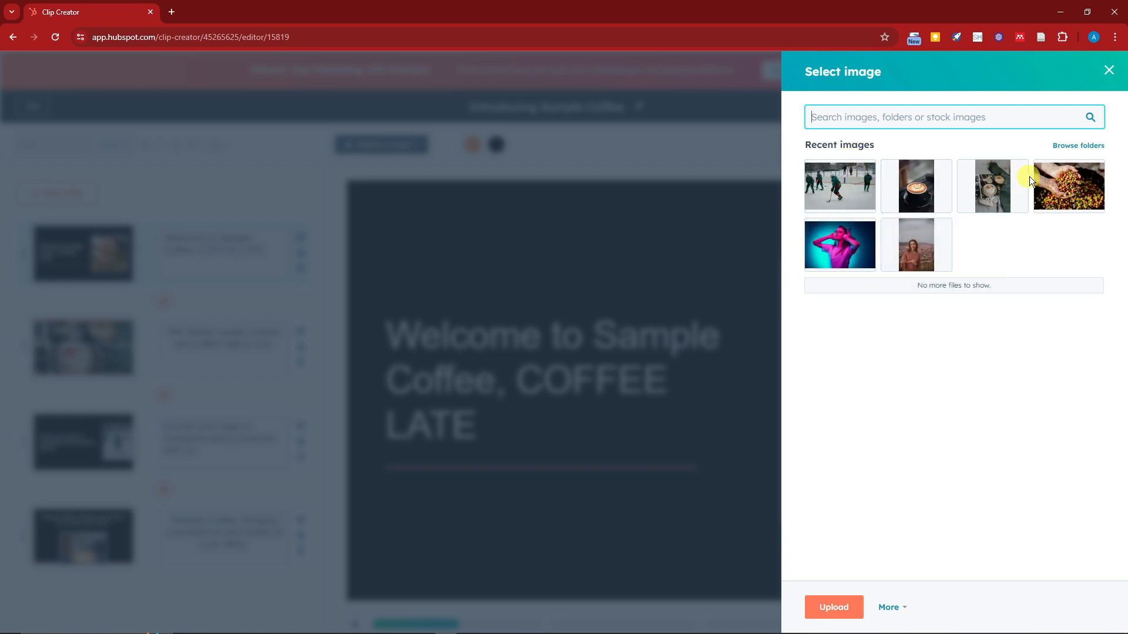
pyautogui.click(1081, 146)
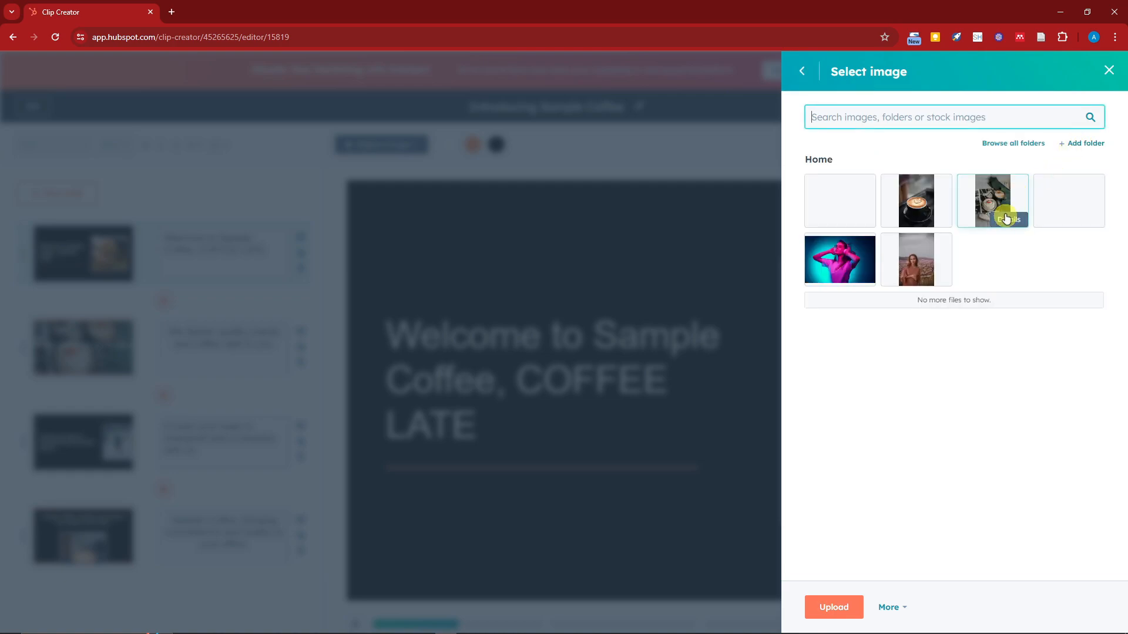
pyautogui.click(802, 71)
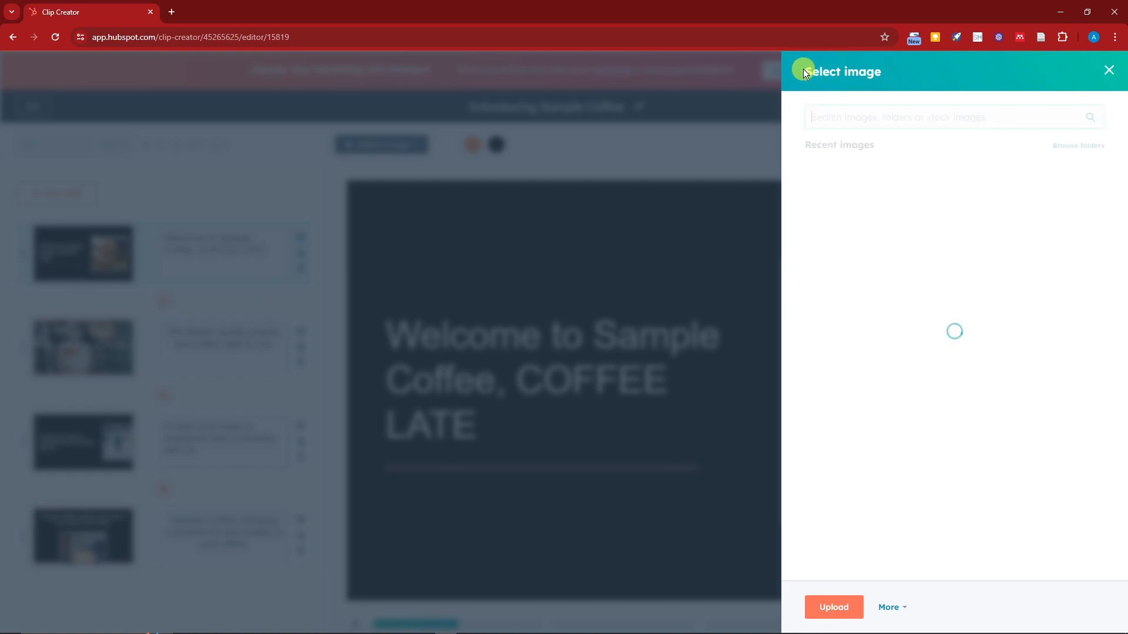
pyautogui.click(905, 608)
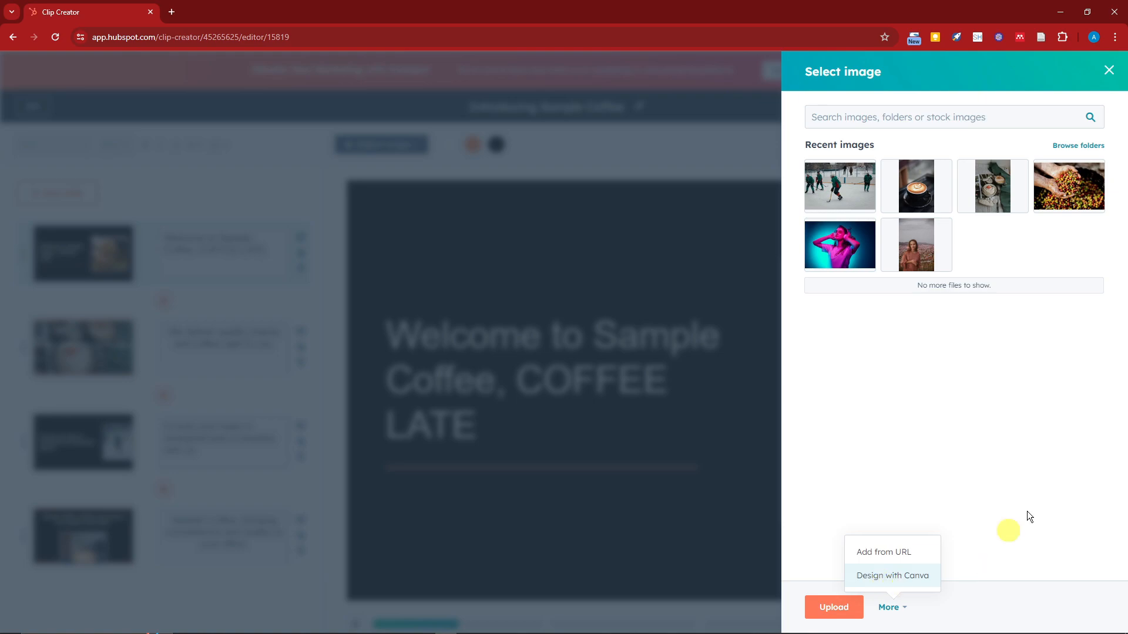
pyautogui.click(1109, 70)
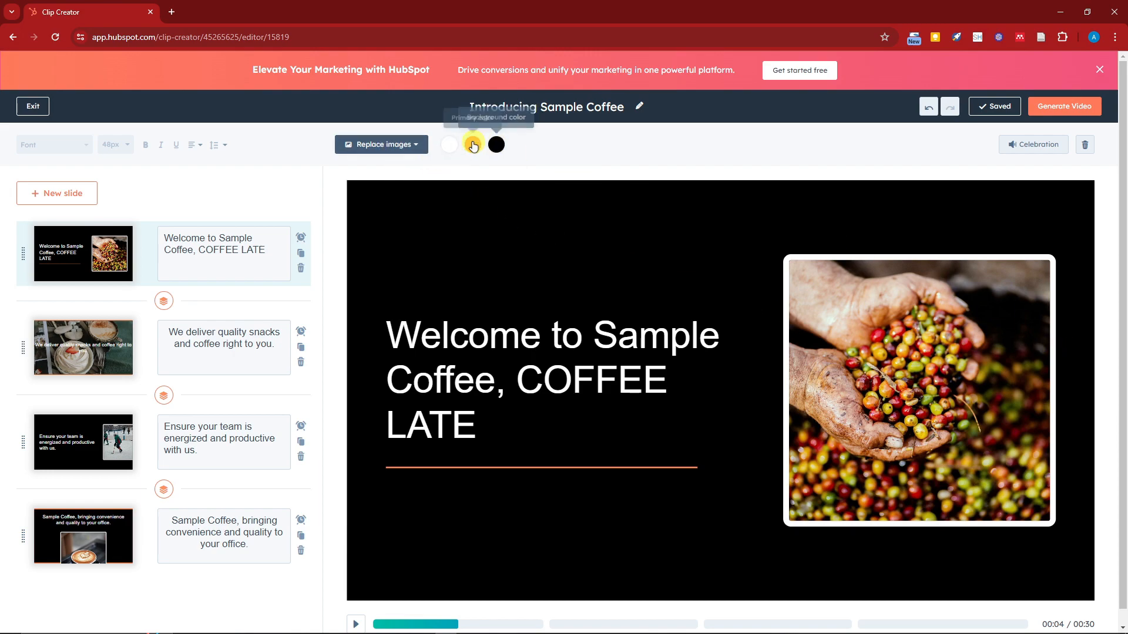
# Change the first slide's background color from the color picker to a muted pink.
pyautogui.click(496, 145)
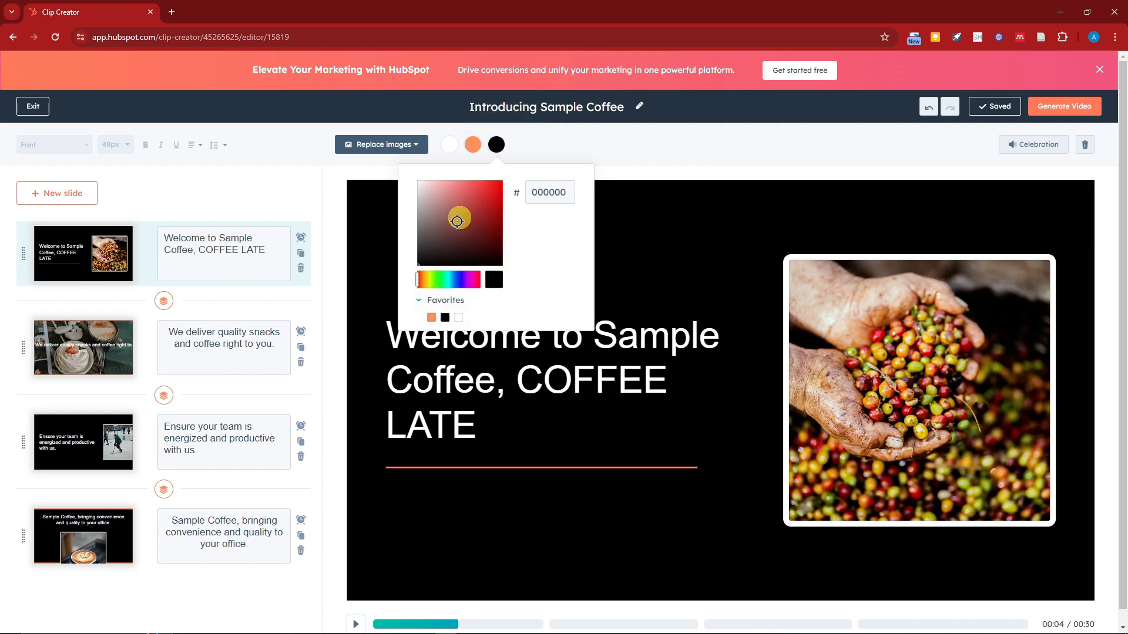
pyautogui.click(427, 257)
pyautogui.moveTo(427, 257)
pyautogui.mouseDown()
pyautogui.moveTo(484, 196)
pyautogui.moveTo(443, 186)
pyautogui.moveTo(424, 242)
pyautogui.mouseUp()
# Change the accent color of the first slide's divider line to yellow and apply the color change on all slides.
pyautogui.click(473, 145)
pyautogui.moveTo(396, 280); pyautogui.dragTo(401, 280)
pyautogui.moveTo(422, 241); pyautogui.dragTo(444, 194)
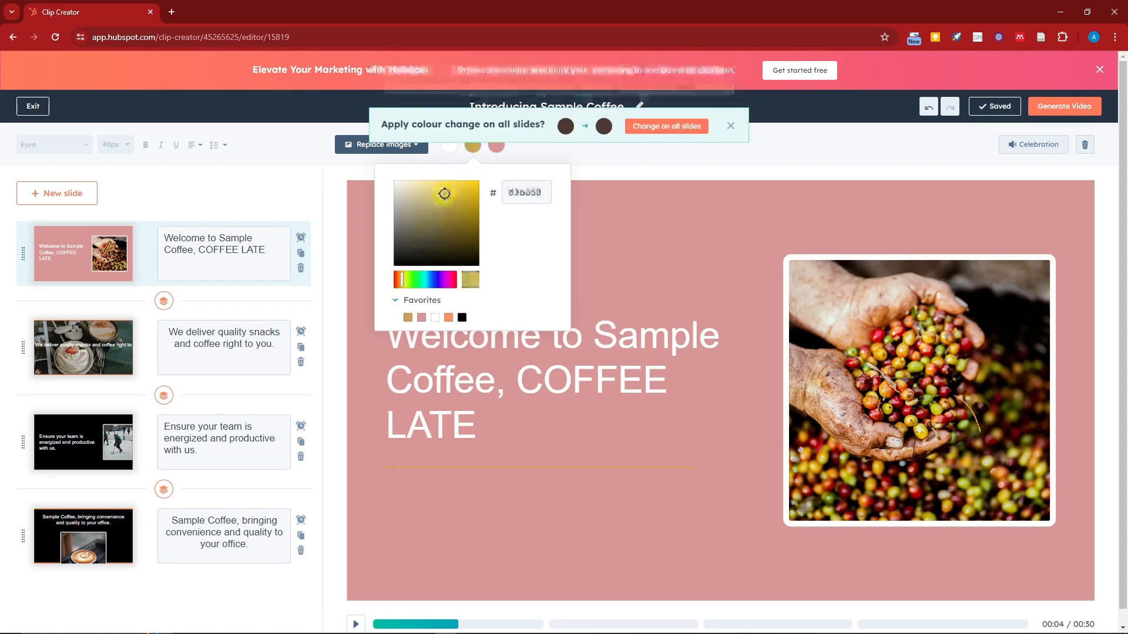
pyautogui.click(618, 161)
pyautogui.click(666, 81)
pyautogui.click(666, 81)
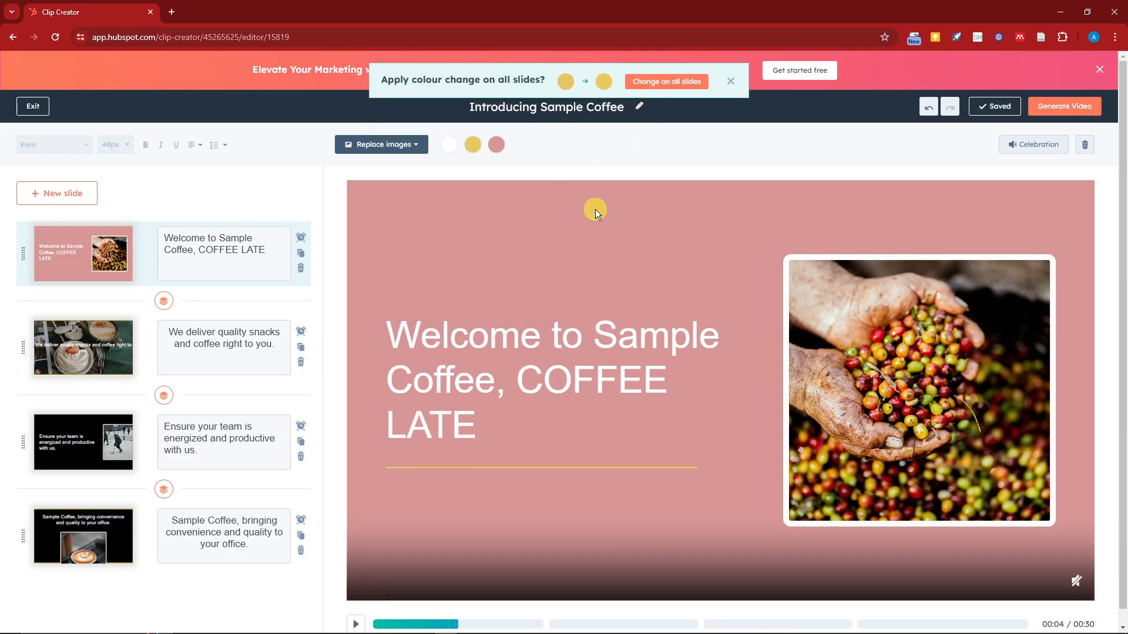
# Review the font, font size, alignment and line height options for the first slide's text without changing them.
pyautogui.click(203, 249)
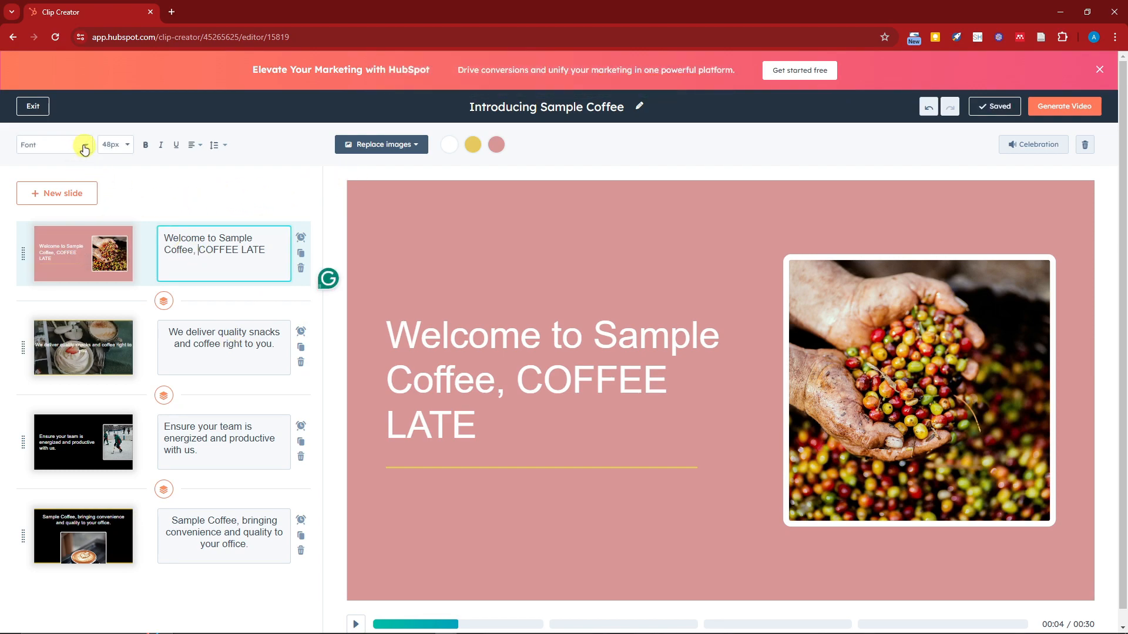
pyautogui.click(85, 147)
pyautogui.scroll(-5, 79, 216)
pyautogui.scroll(-2, 79, 221)
pyautogui.click(151, 191)
pyautogui.click(177, 238)
pyautogui.click(128, 146)
pyautogui.click(128, 147)
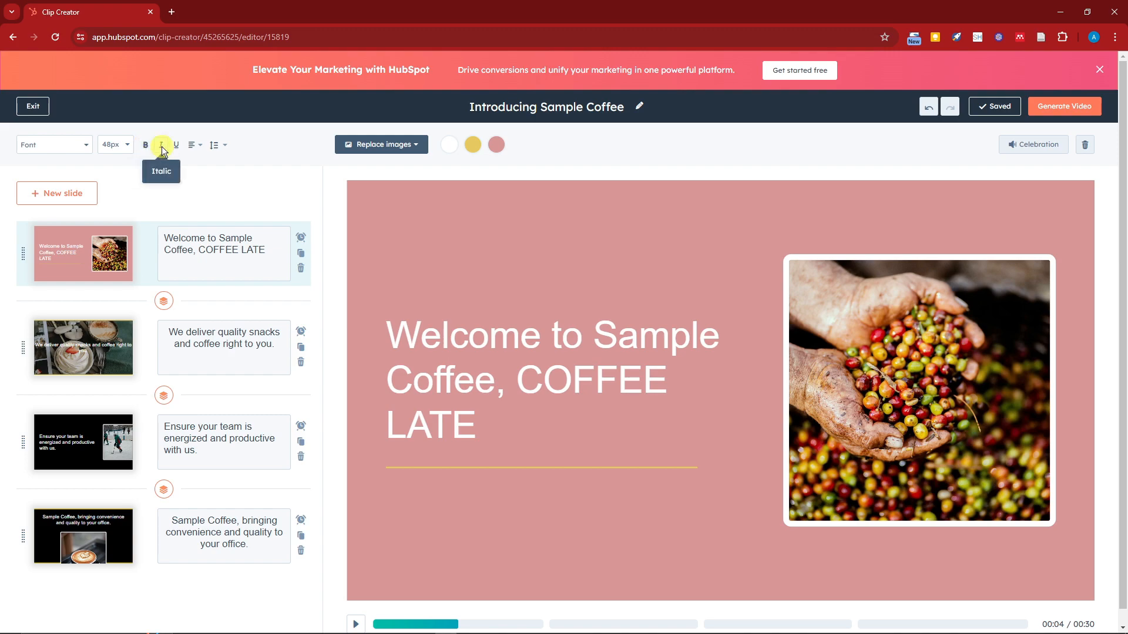
pyautogui.click(199, 151)
pyautogui.click(199, 151)
pyautogui.click(226, 146)
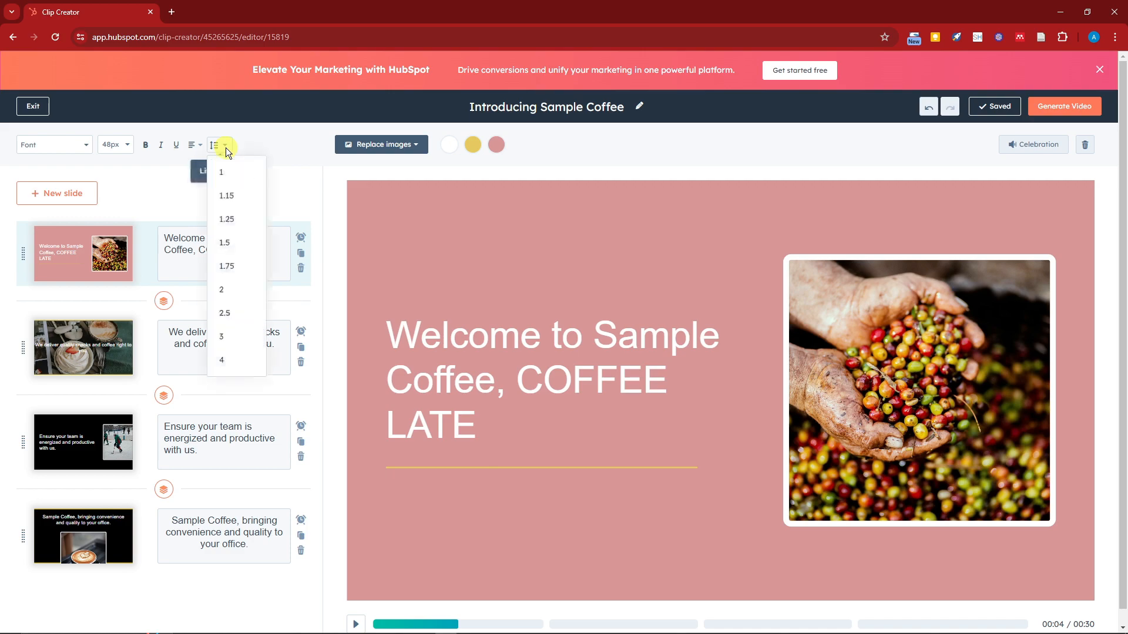
pyautogui.click(226, 146)
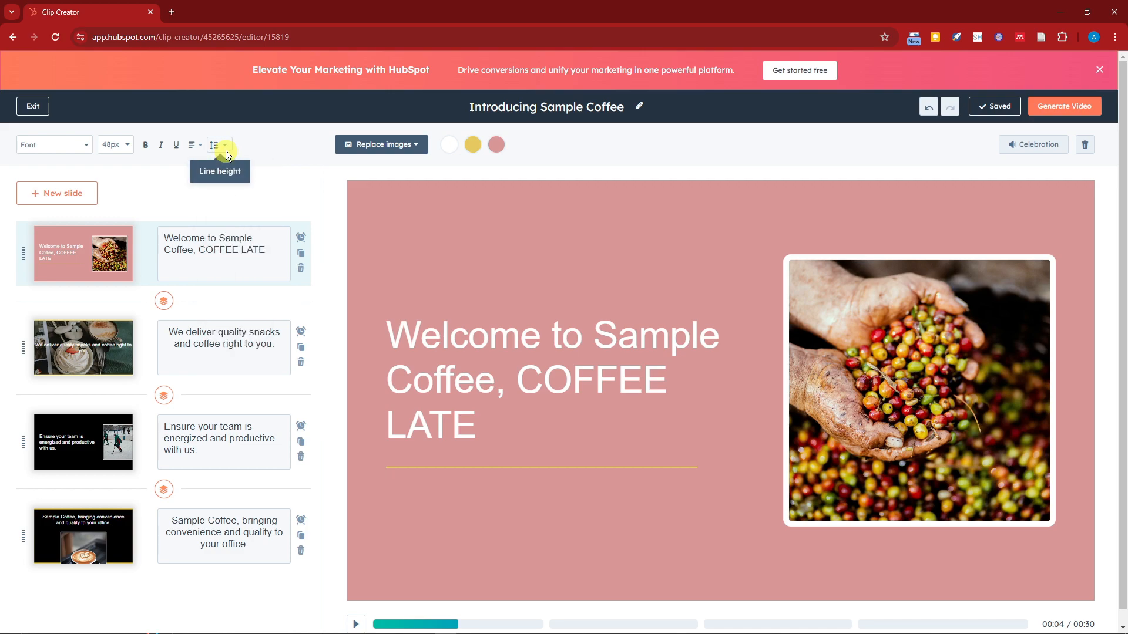
# Examine the audio selection for replacing the Celebration track, including its upload option, and close it without choosing a file.
pyautogui.click(1039, 147)
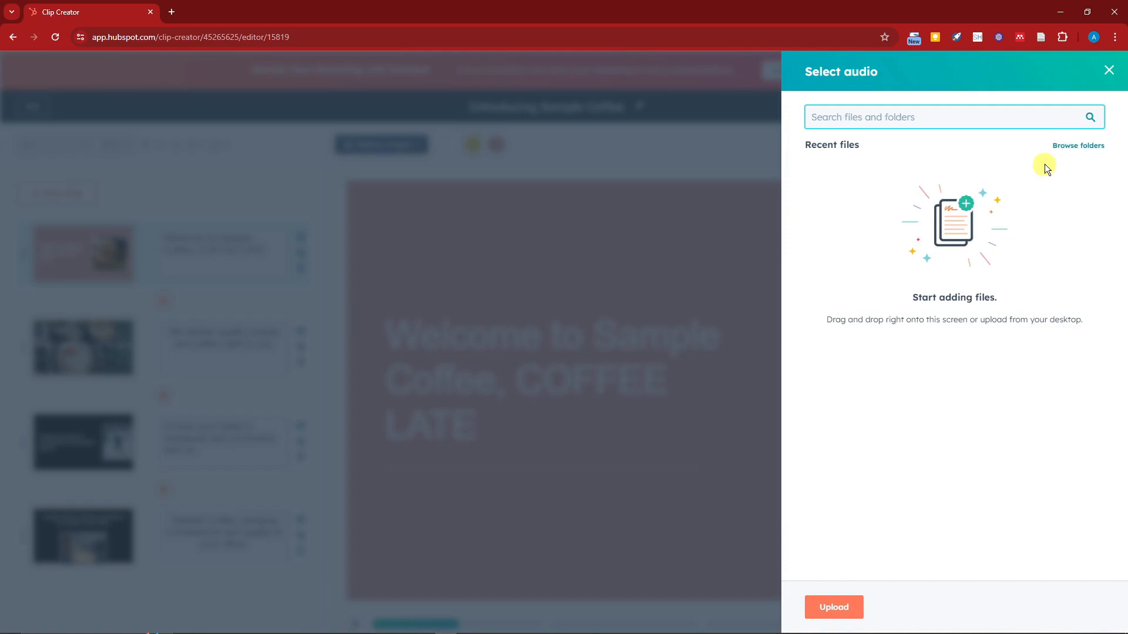
pyautogui.click(1107, 67)
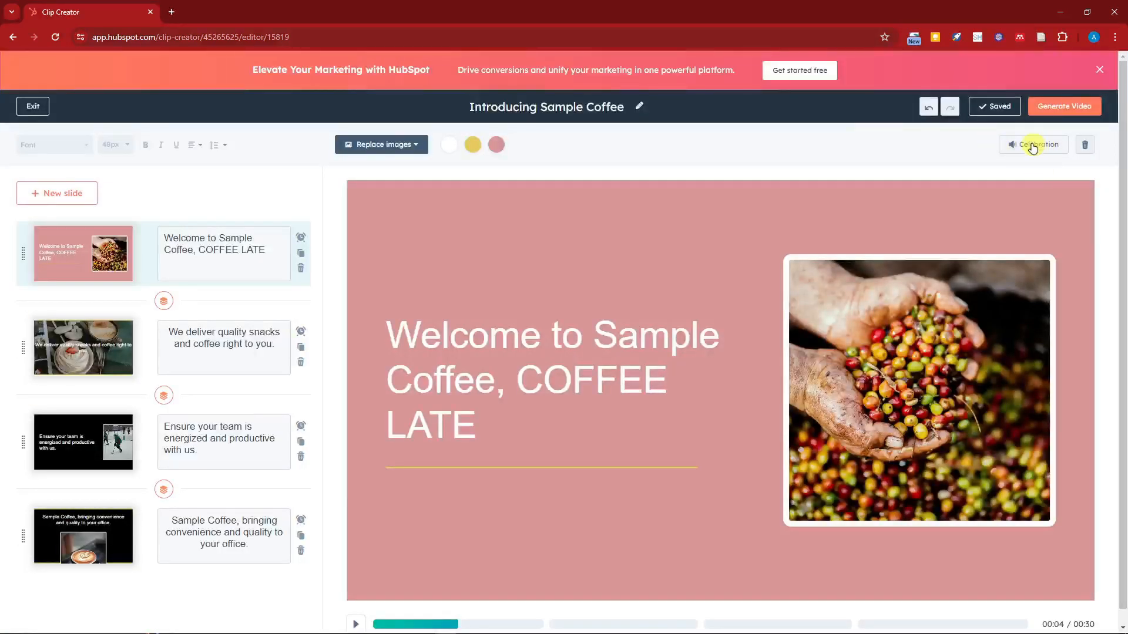
pyautogui.click(1030, 142)
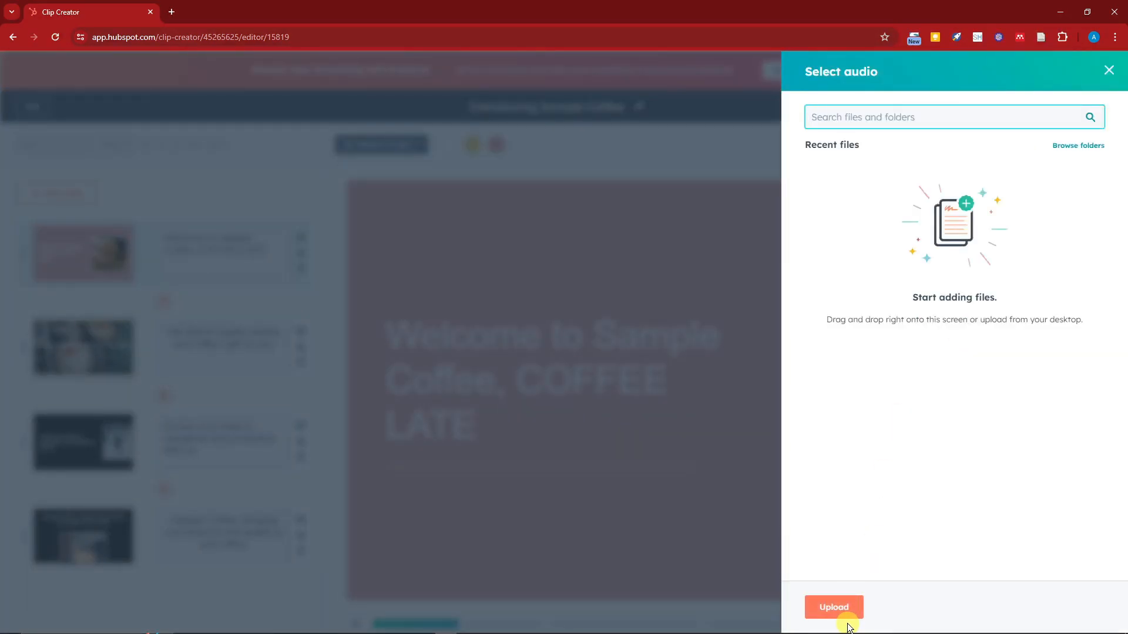
pyautogui.click(1108, 70)
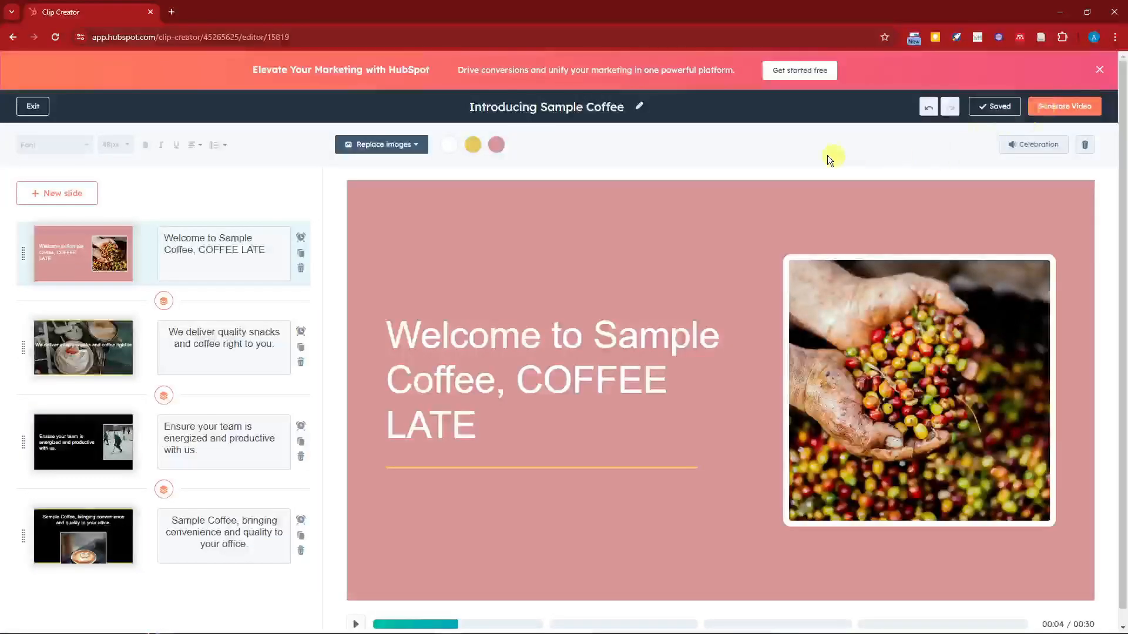
pyautogui.scroll(-1, 169, 355)
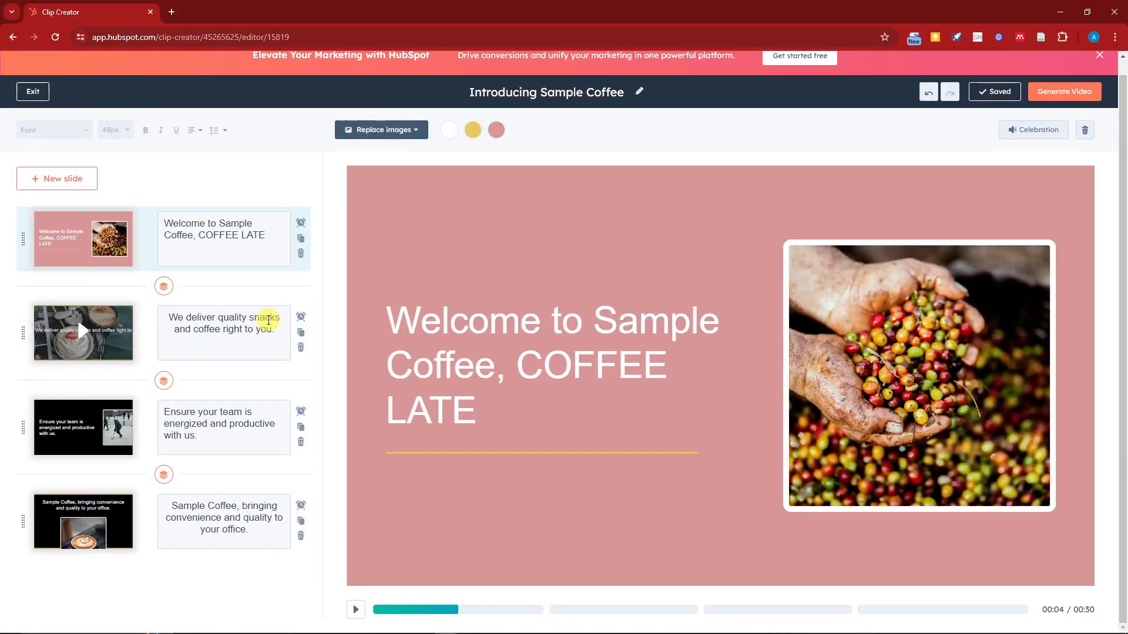